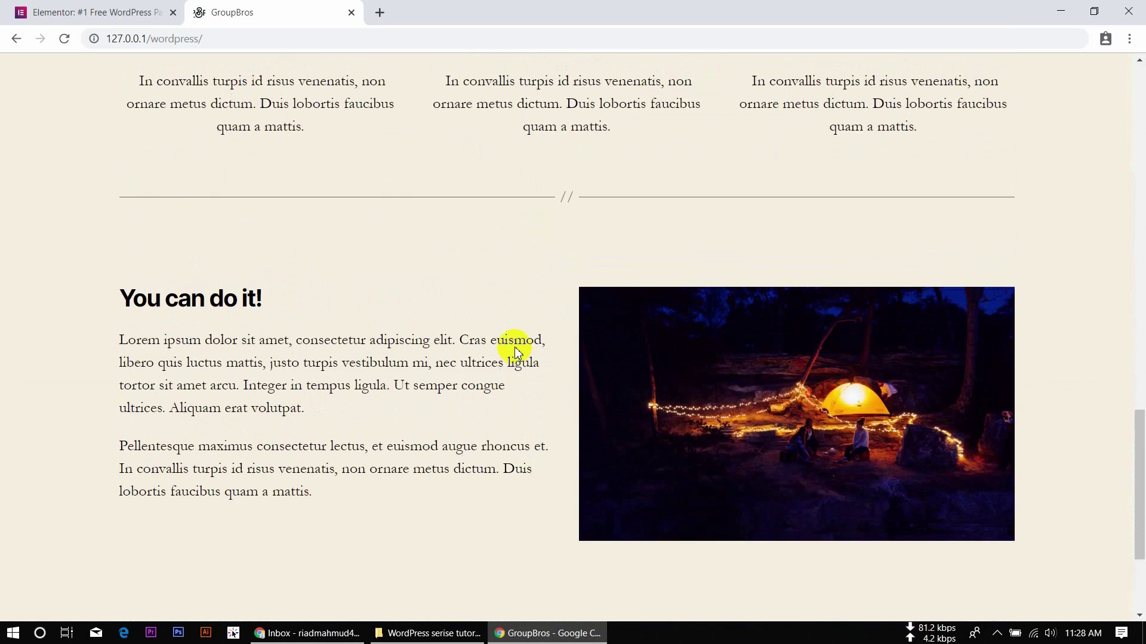
Go to the GroupBros site's wp-admin address.
{"action": "scroll", "coordinate": [516, 352], "scroll_direction": "down", "scroll_amount": 3}
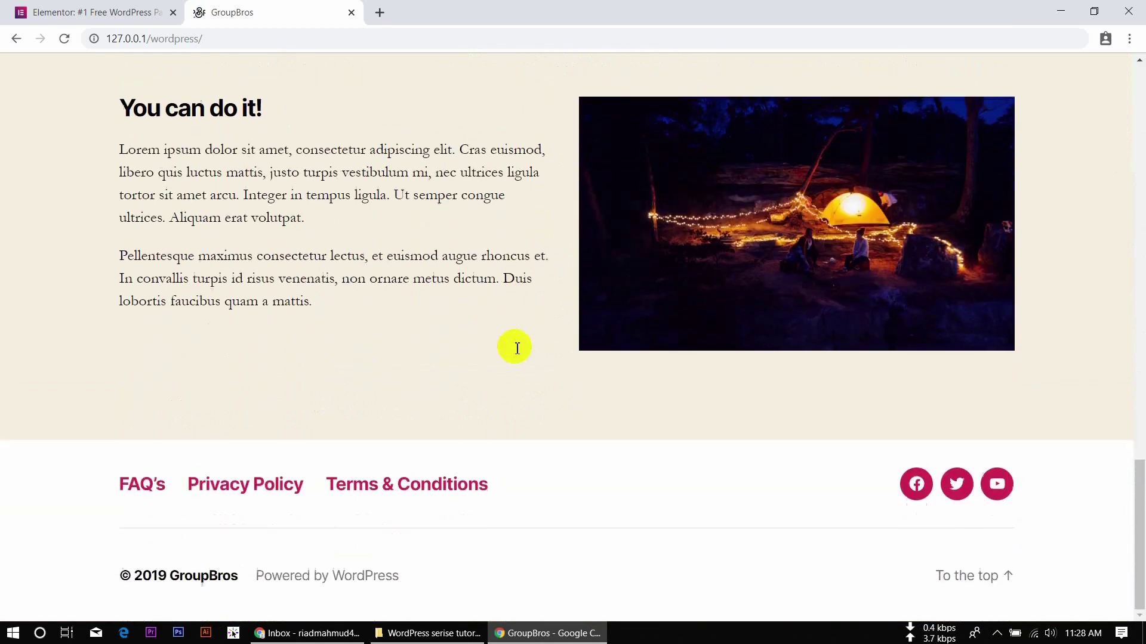
{"action": "scroll", "coordinate": [517, 348], "scroll_direction": "up", "scroll_amount": 15}
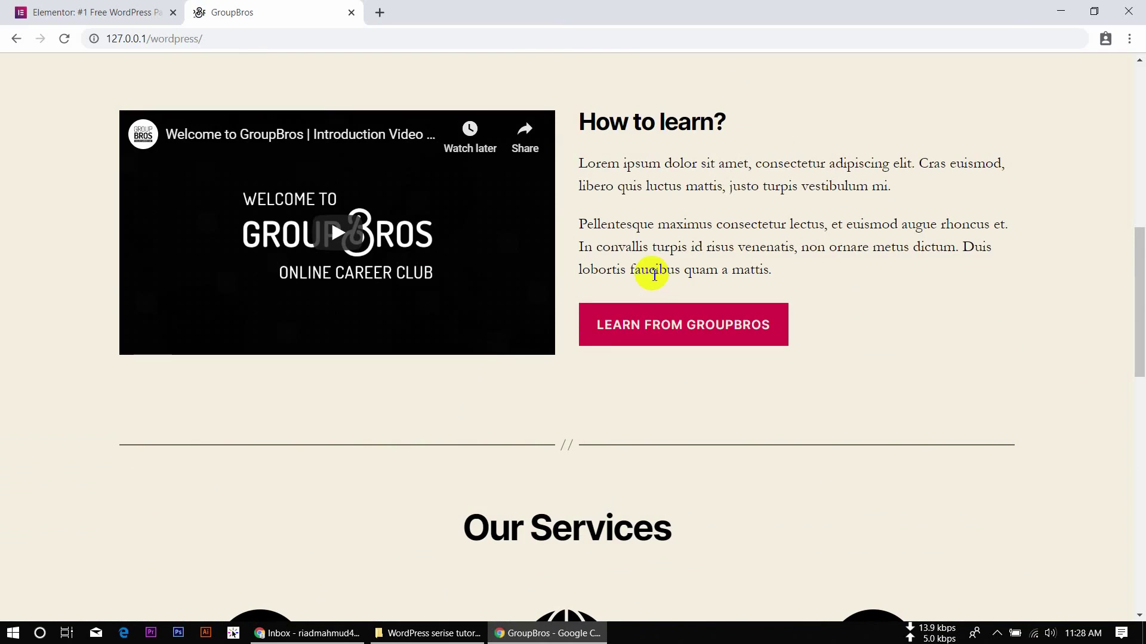
{"action": "scroll", "coordinate": [654, 275], "scroll_direction": "up", "scroll_amount": 5}
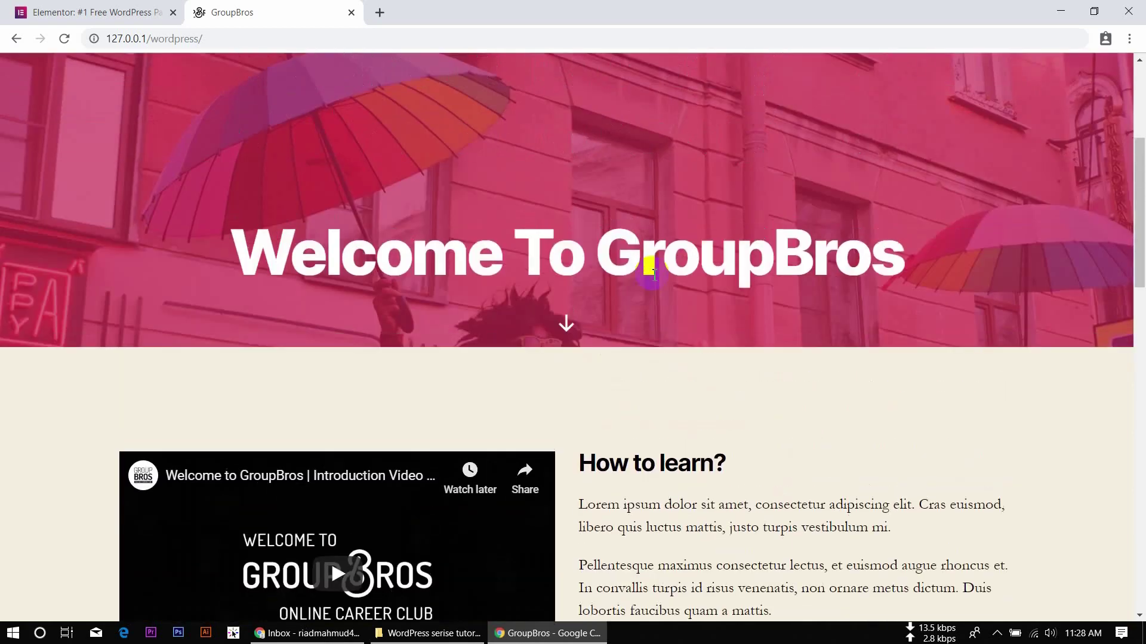
{"action": "scroll", "coordinate": [615, 358], "scroll_direction": "up", "scroll_amount": 2}
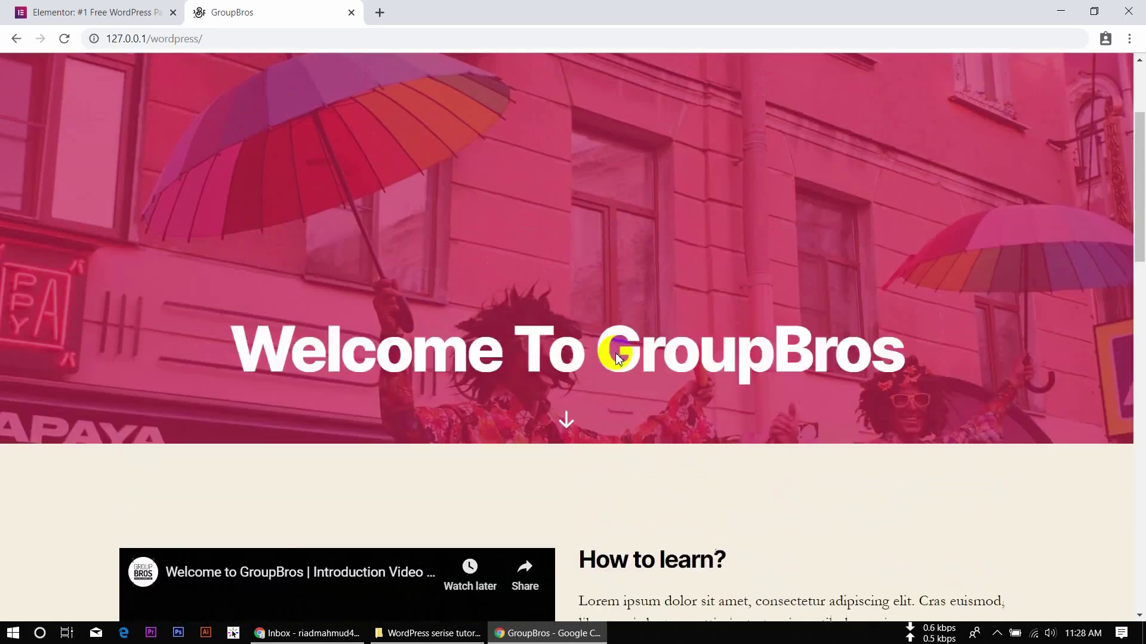
{"action": "scroll", "coordinate": [616, 358], "scroll_direction": "up", "scroll_amount": 3}
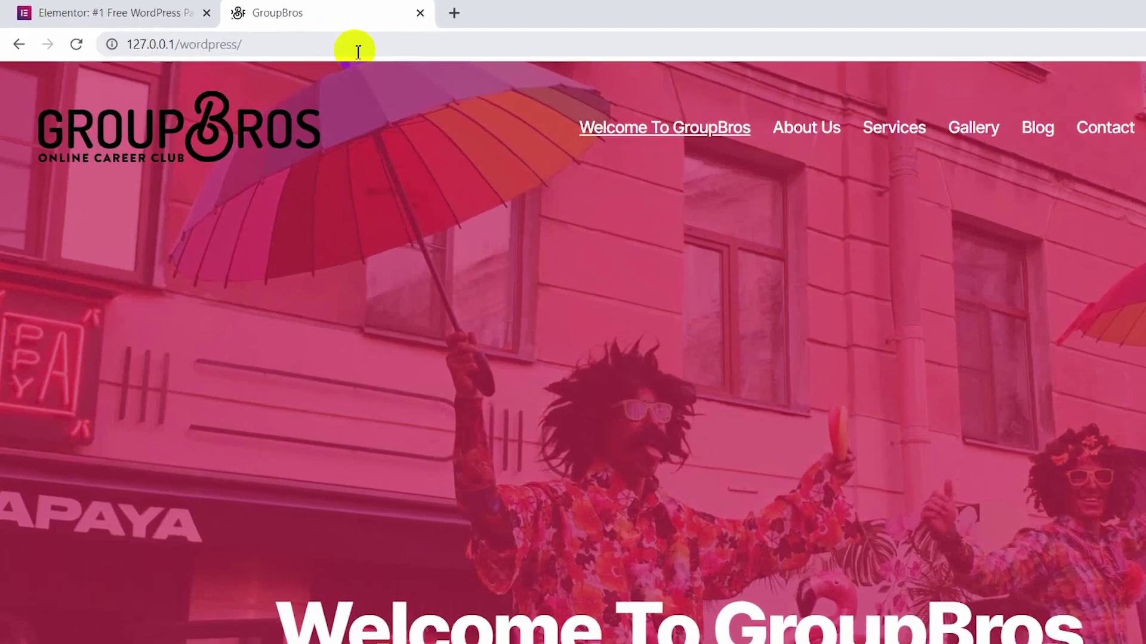
{"action": "left_click", "coordinate": [299, 44]}
{"action": "left_click", "coordinate": [365, 53]}
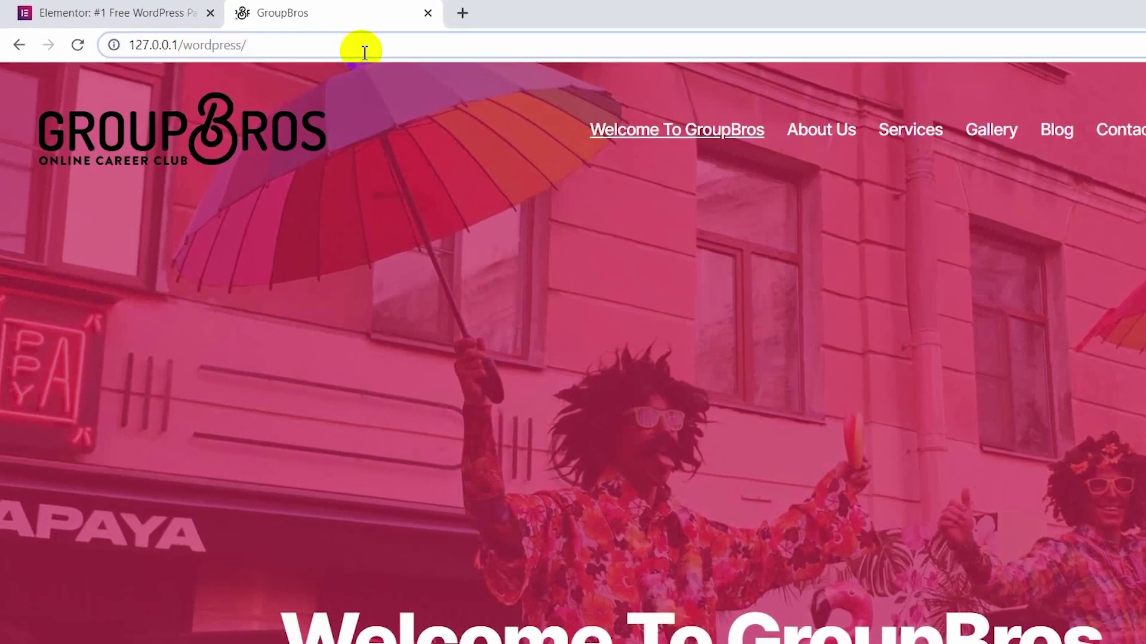
{"action": "type", "text": "wp-admin"}
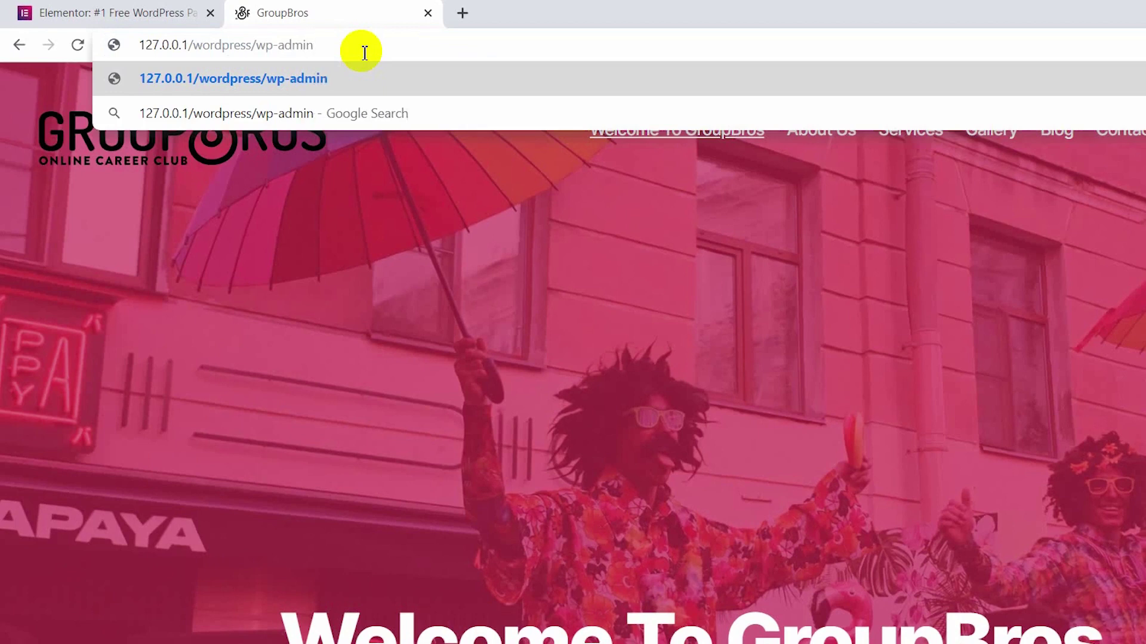
{"action": "key", "text": "Return"}
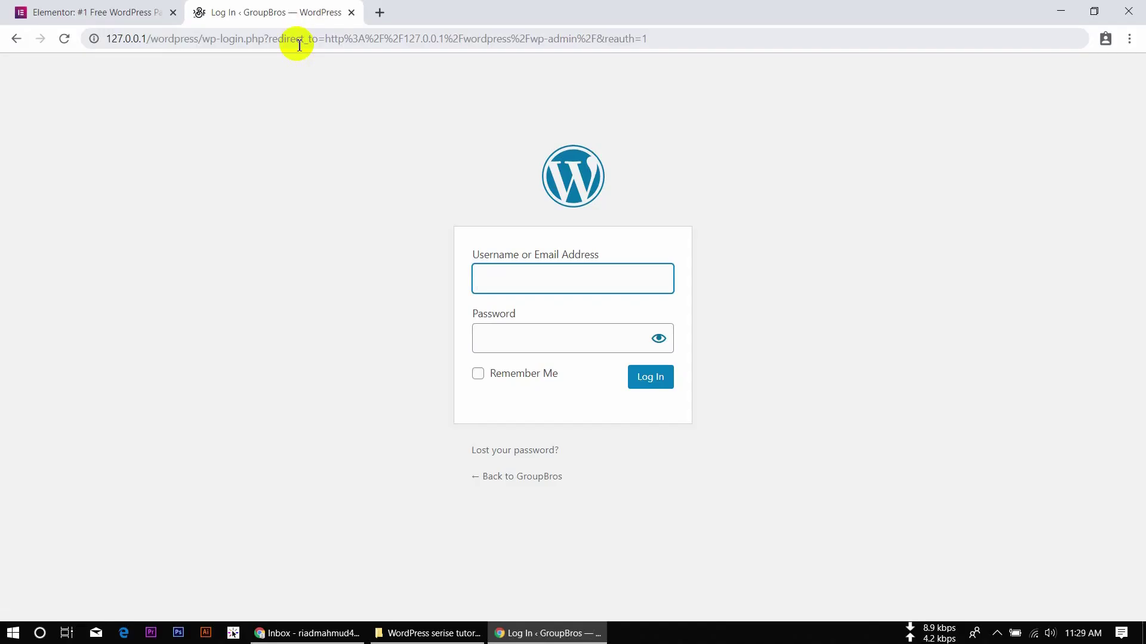
Log in as the admin user with the account password and Remember Me ticked.
{"action": "type", "text": "admin"}
{"action": "key", "text": "Tab"}
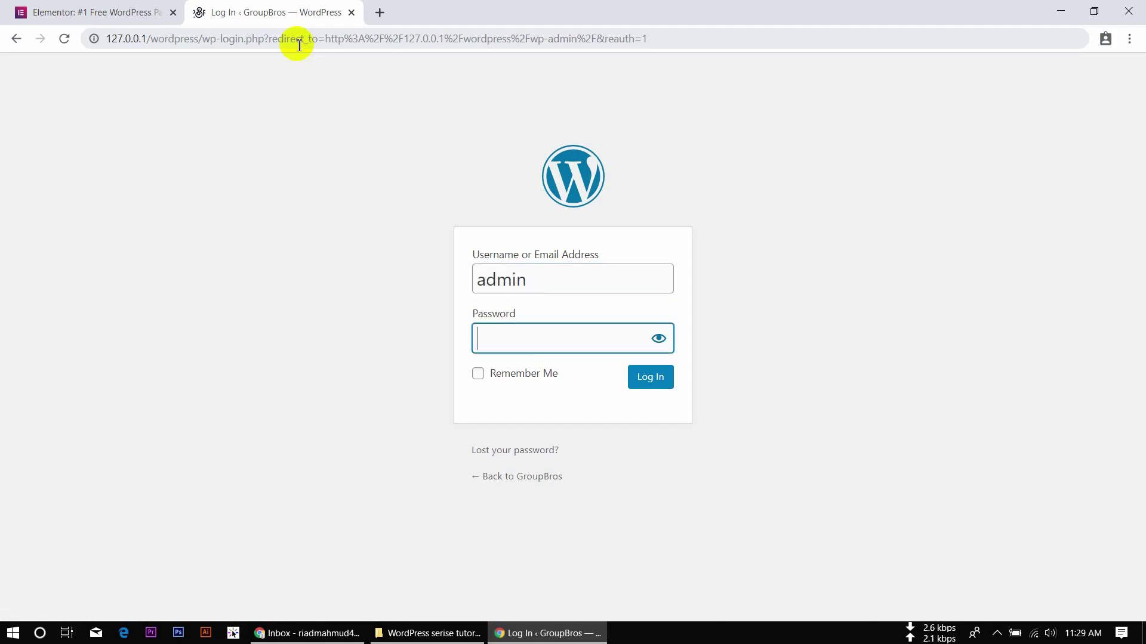
{"action": "type", "text": "1234"}
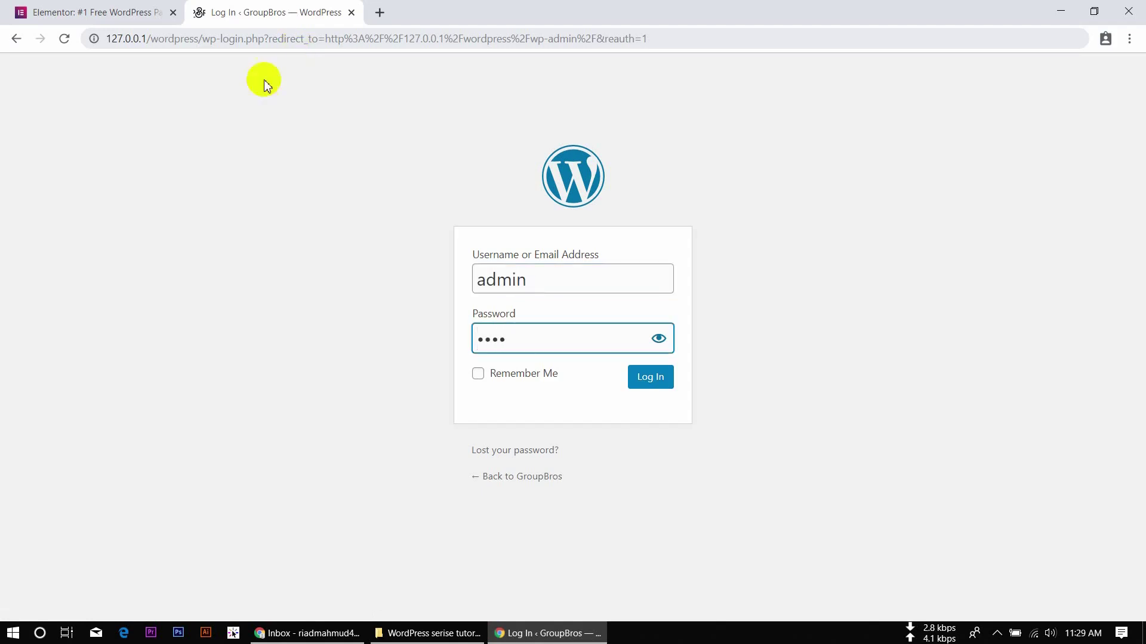
{"action": "left_click", "coordinate": [478, 374]}
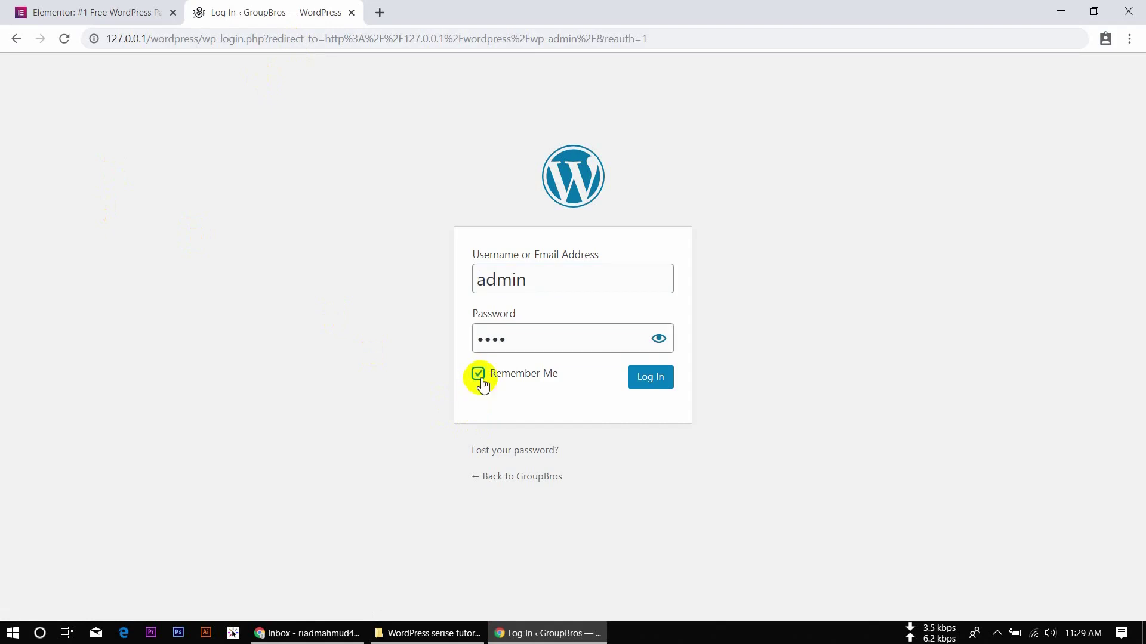
{"action": "left_click", "coordinate": [653, 387]}
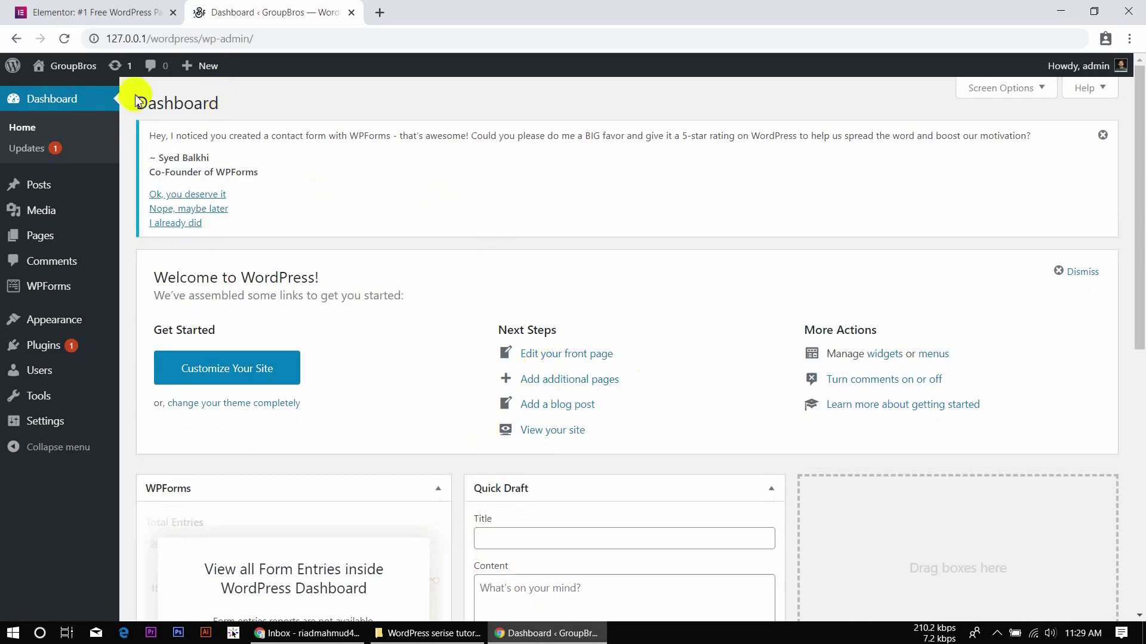
View the live GroupBros site from Visit Site in a new tab, then return to the Dashboard.
{"action": "mouse_move", "coordinate": [72, 66]}
{"action": "left_click", "coordinate": [66, 94]}
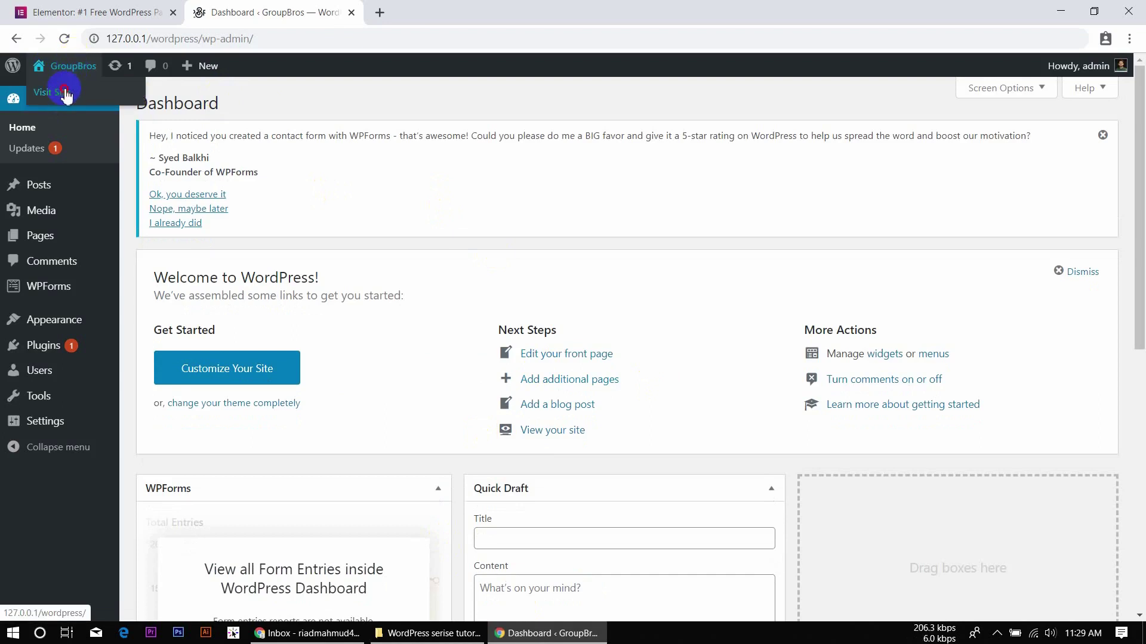
{"action": "left_click", "coordinate": [507, 9]}
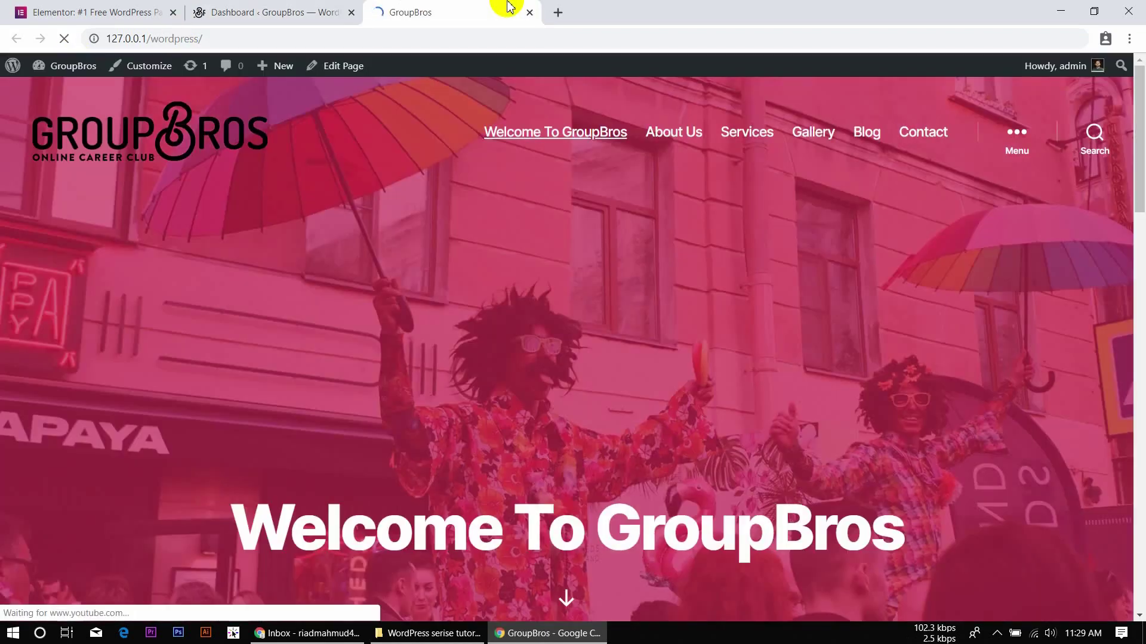
{"action": "scroll", "coordinate": [531, 214], "scroll_direction": "down", "scroll_amount": 12}
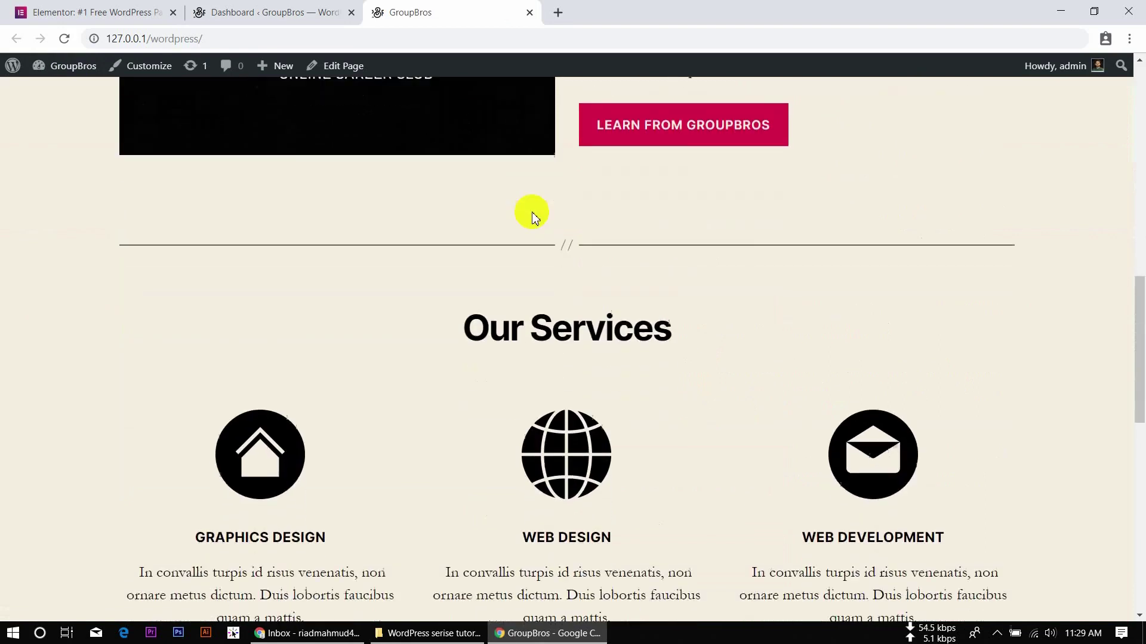
{"action": "scroll", "coordinate": [532, 214], "scroll_direction": "down", "scroll_amount": 6}
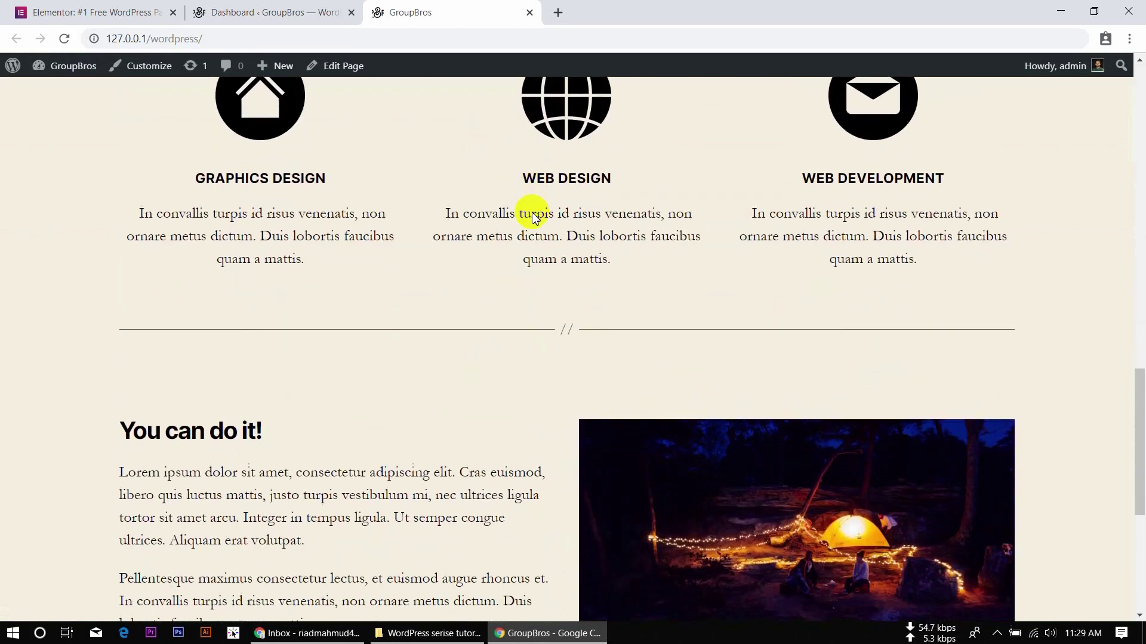
{"action": "left_click", "coordinate": [306, 9]}
{"action": "mouse_move", "coordinate": [94, 352]}
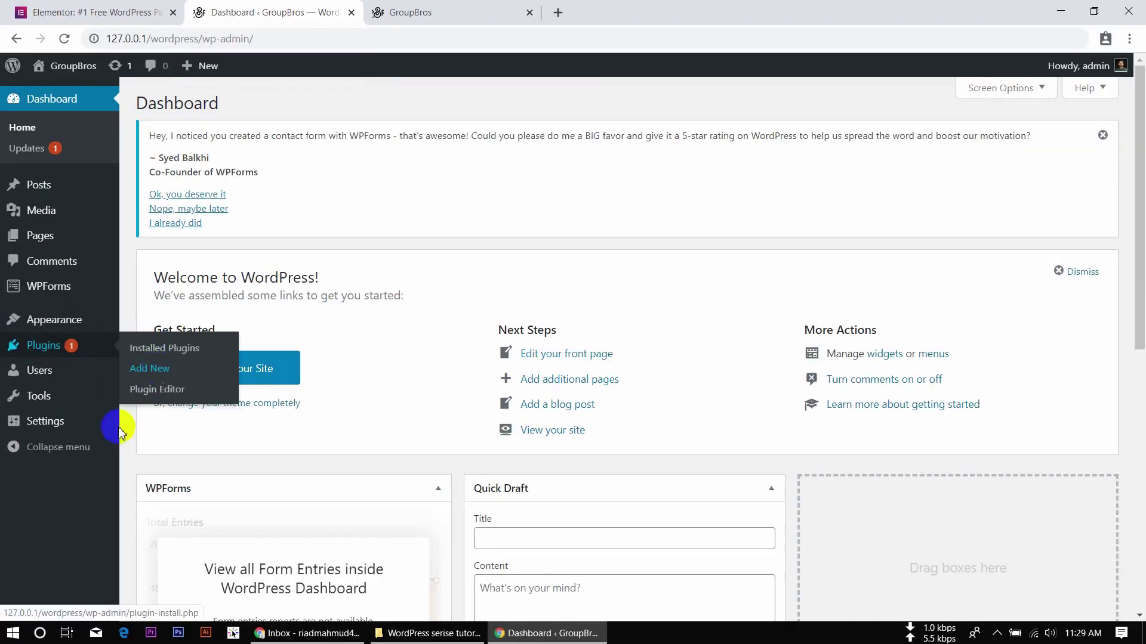
Search Add New plugins for 'wp reset' and activate WP Reset – Best WordPress Reset Plugin.
{"action": "left_click", "coordinate": [145, 374]}
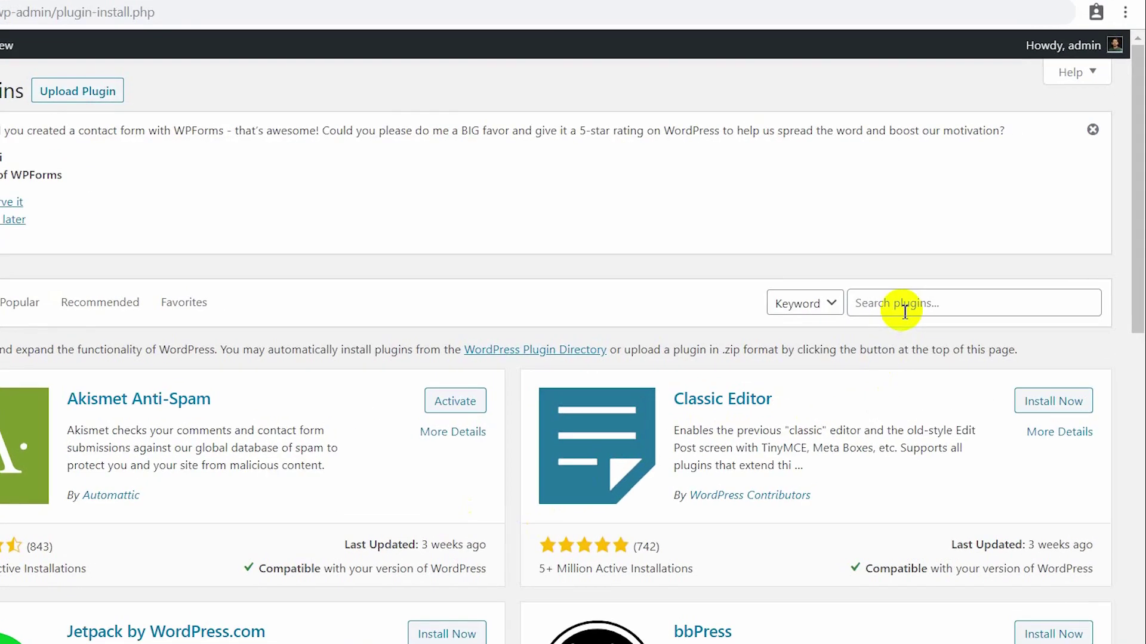
{"action": "left_click", "coordinate": [905, 312]}
{"action": "type", "text": "wp reset"}
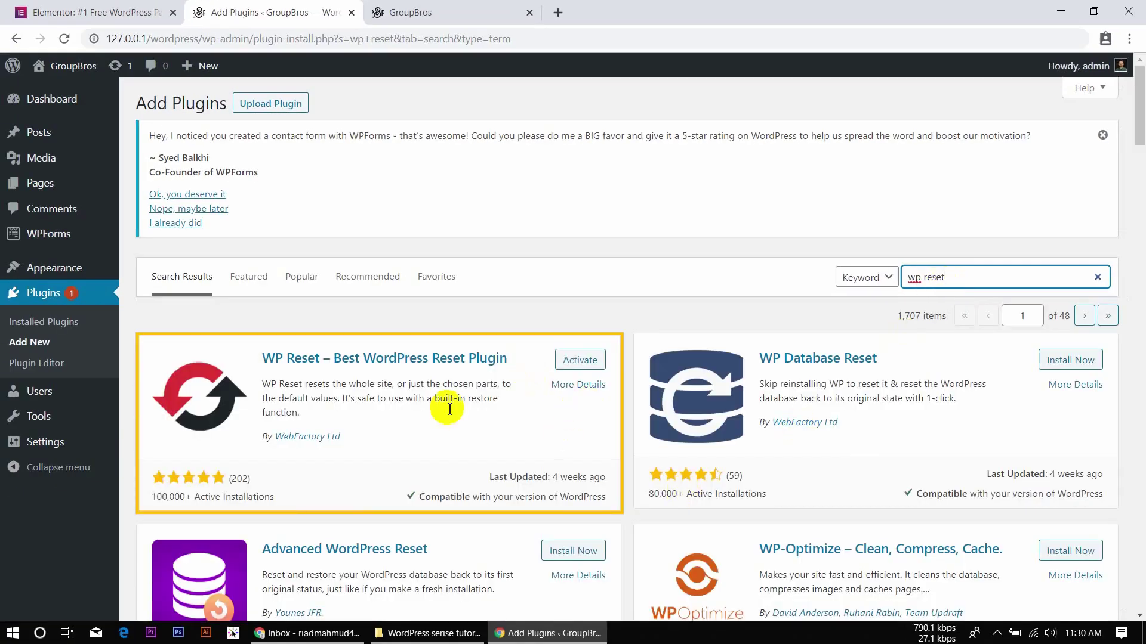
{"action": "left_click", "coordinate": [579, 361]}
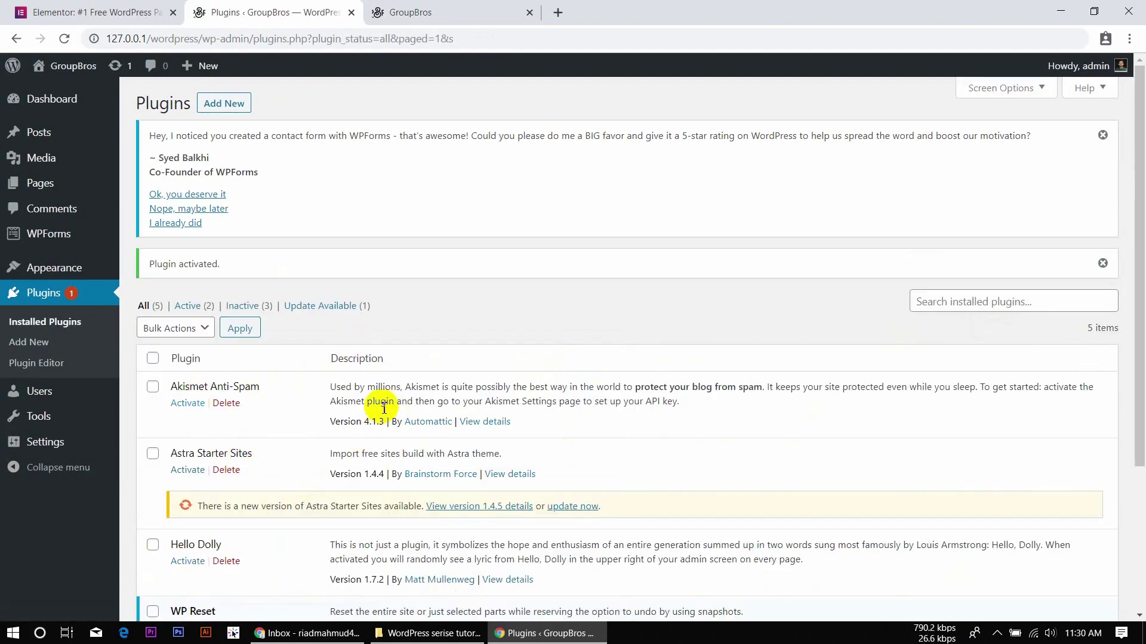
Open Tools > WP Reset and scroll down to the Site Reset panel.
{"action": "scroll", "coordinate": [378, 402], "scroll_direction": "down", "scroll_amount": 3}
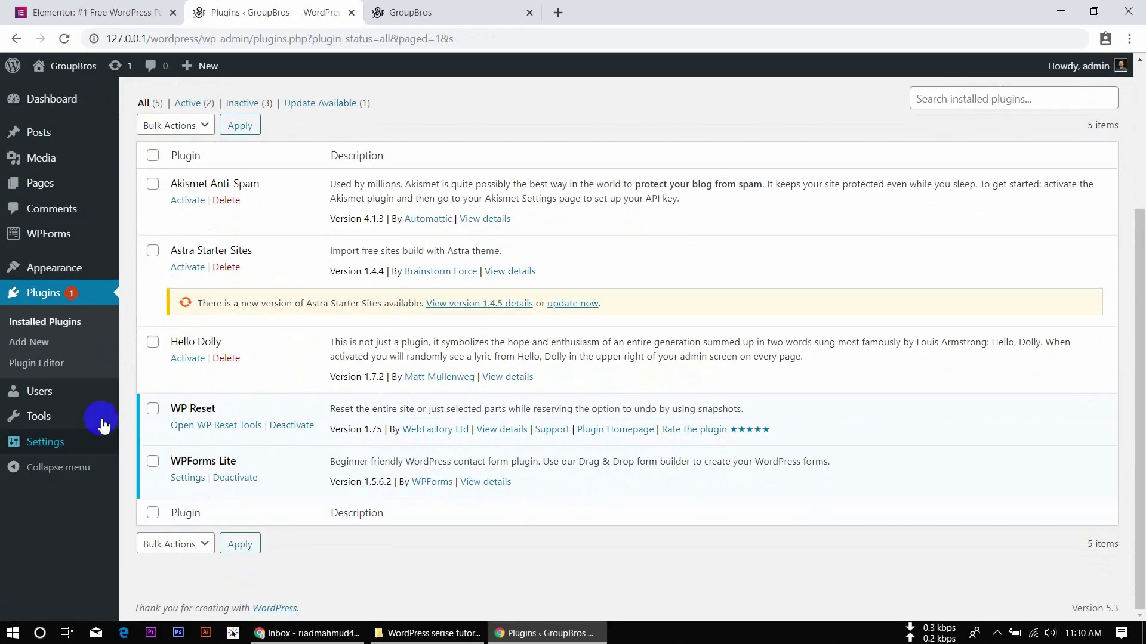
{"action": "mouse_move", "coordinate": [99, 416]}
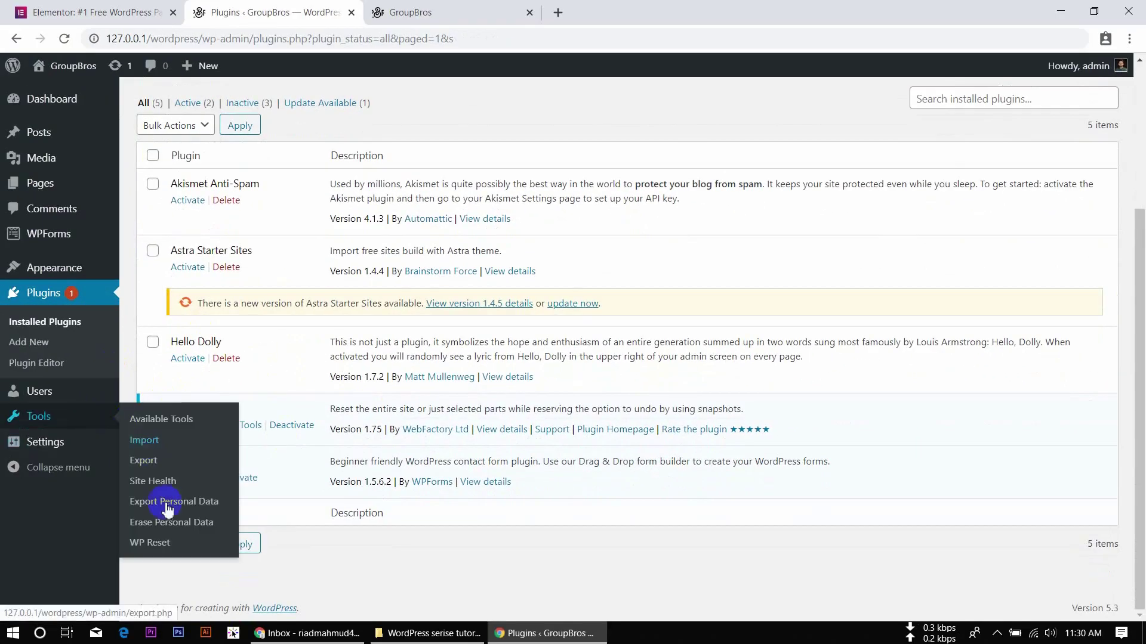
{"action": "left_click", "coordinate": [154, 553]}
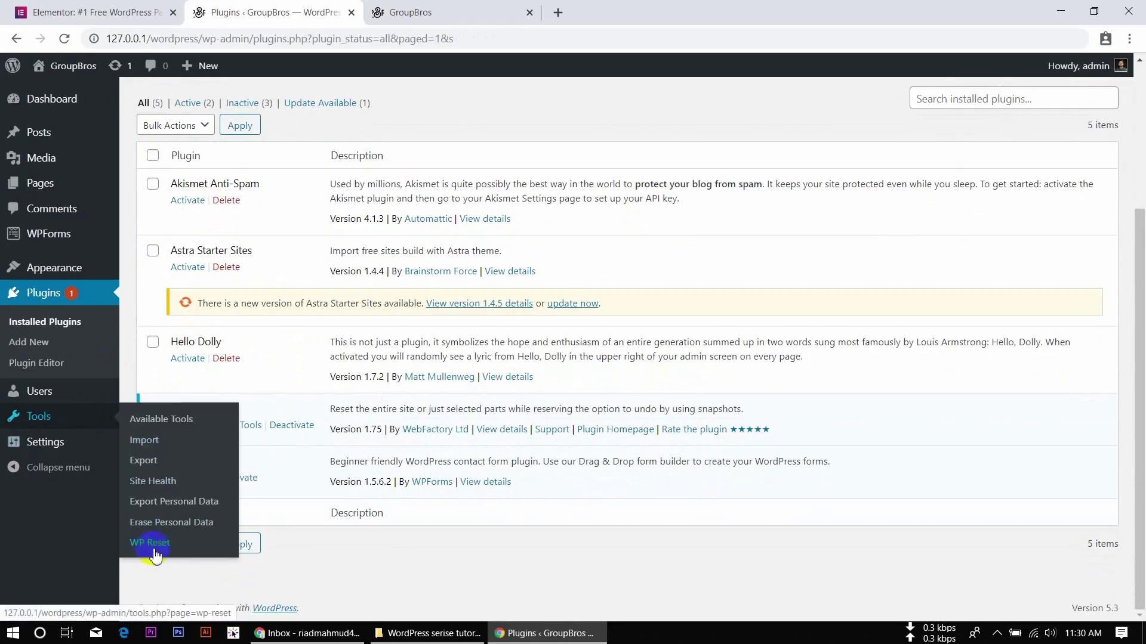
{"action": "scroll", "coordinate": [462, 473], "scroll_direction": "down", "scroll_amount": 5}
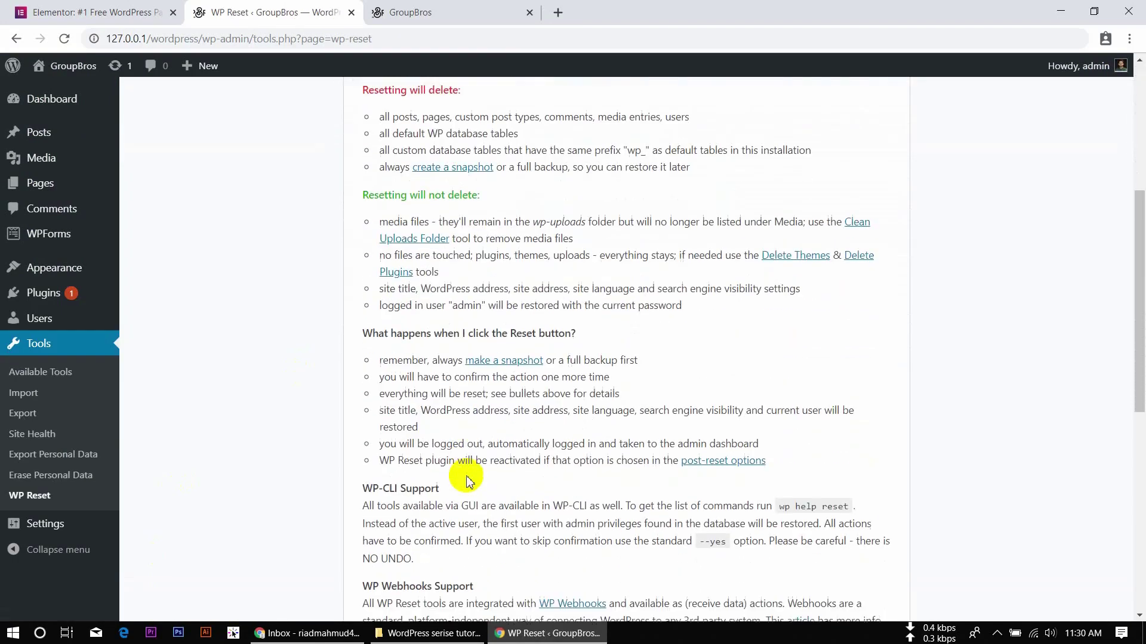
{"action": "scroll", "coordinate": [467, 480], "scroll_direction": "down", "scroll_amount": 8}
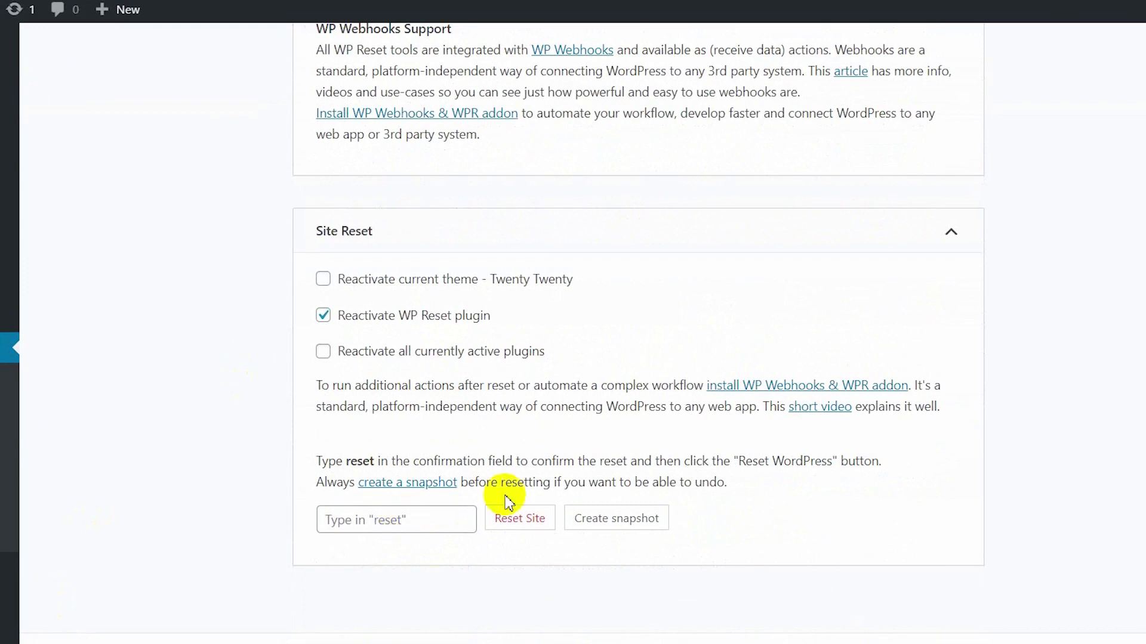
Enter 'reset' as confirmation and confirm Reset Site, then Reset WordPress.
{"action": "left_click", "coordinate": [419, 527]}
{"action": "type", "text": "reset"}
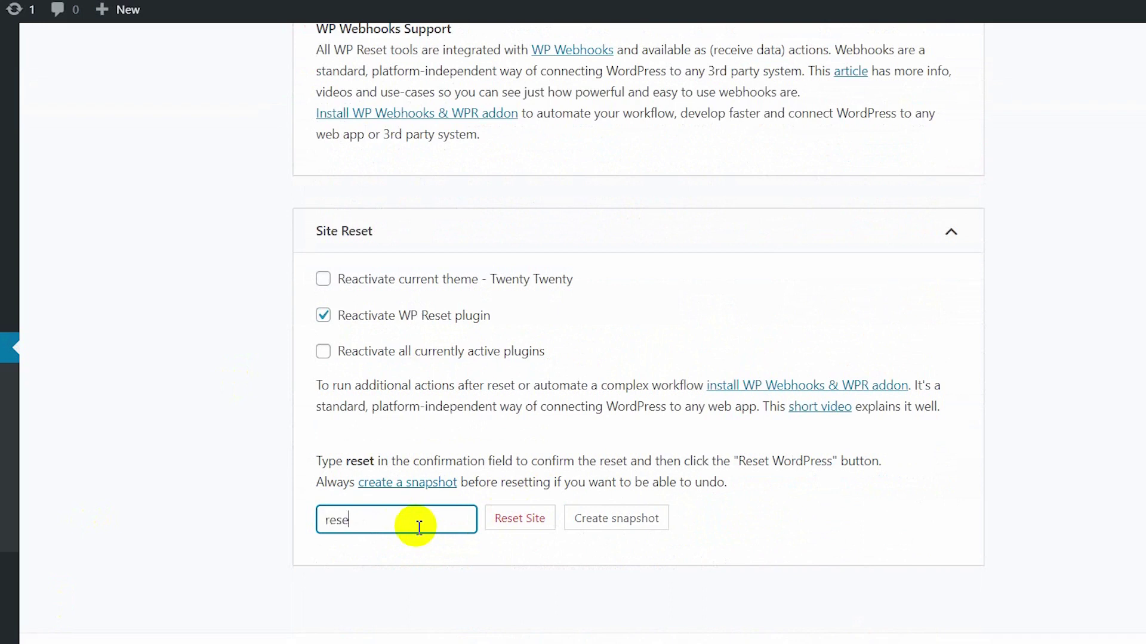
{"action": "left_click", "coordinate": [519, 525]}
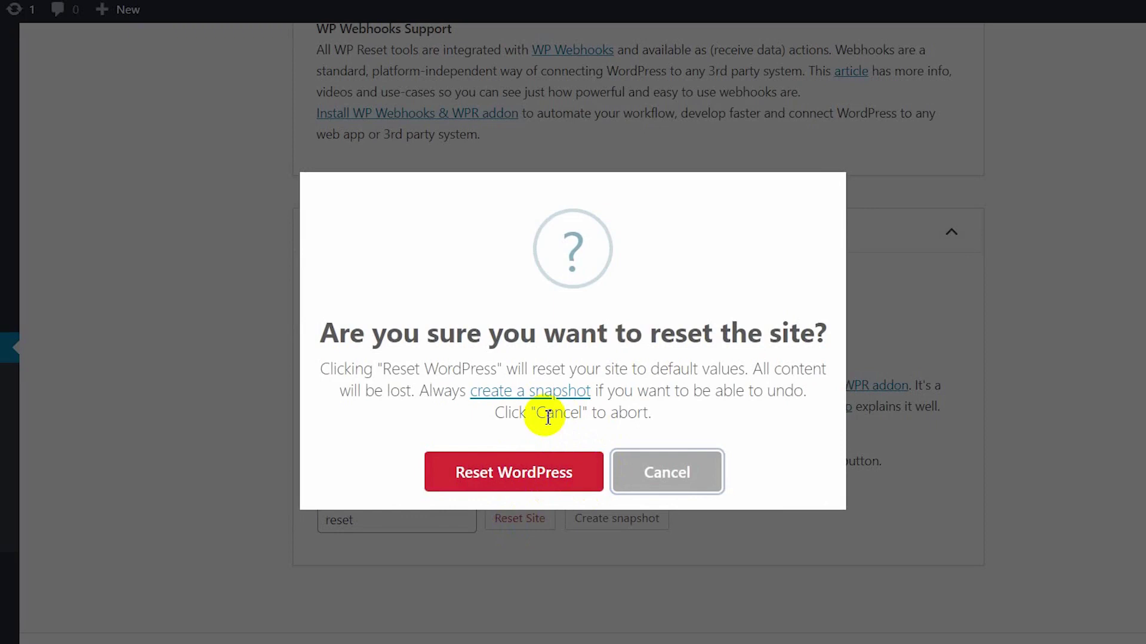
{"action": "left_click", "coordinate": [546, 476]}
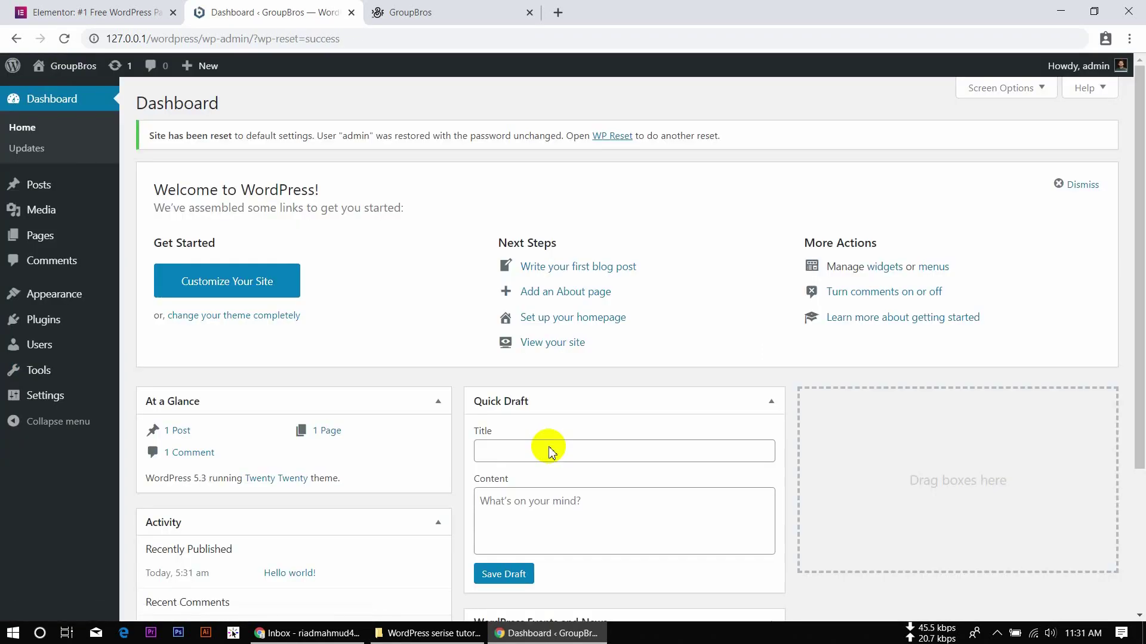
Close the Elementor website tab and return to the dashboard tab.
{"action": "mouse_move", "coordinate": [70, 75]}
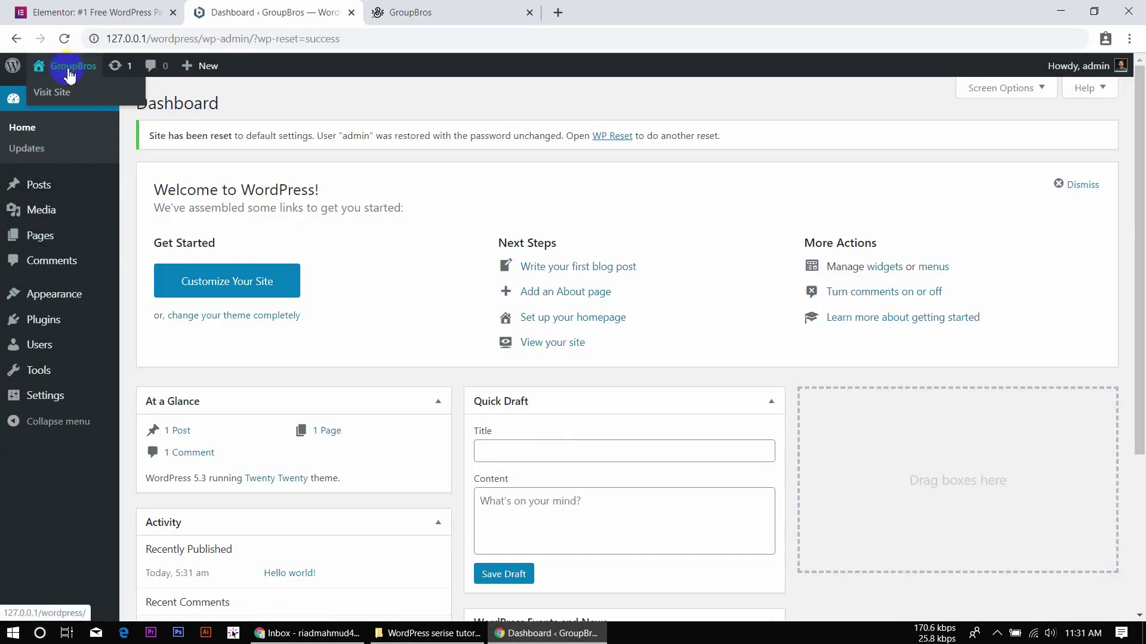
{"action": "left_click", "coordinate": [174, 12]}
{"action": "left_click", "coordinate": [286, 9]}
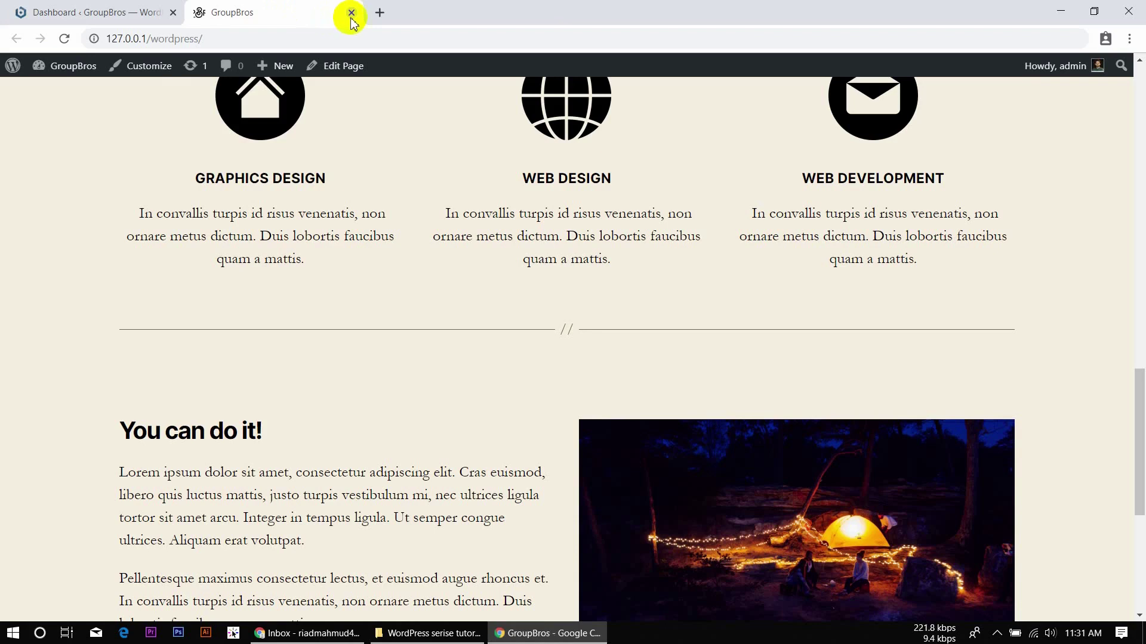
{"action": "left_click", "coordinate": [81, 12]}
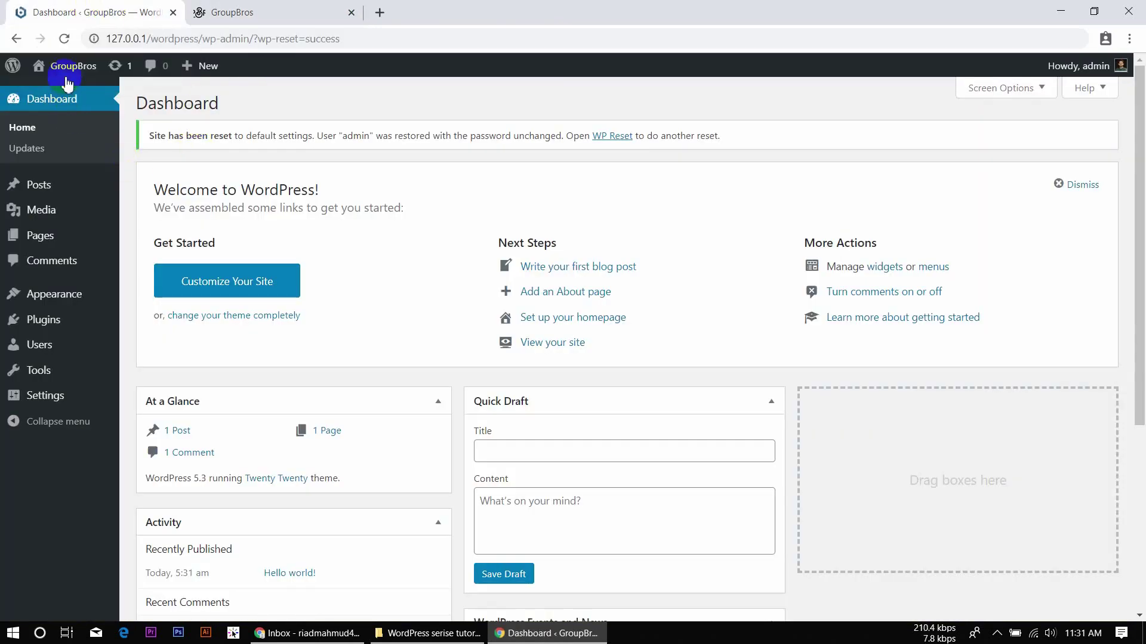
Open the site front page in a new tab and close the old GroupBros tab.
{"action": "mouse_move", "coordinate": [72, 67]}
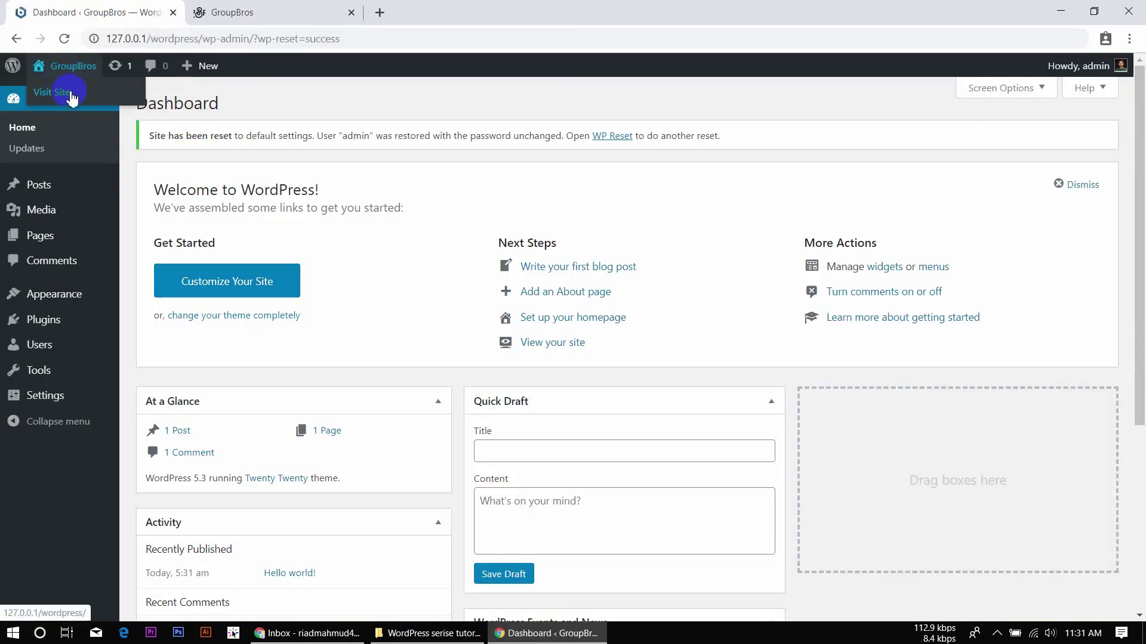
{"action": "right_click", "coordinate": [53, 96]}
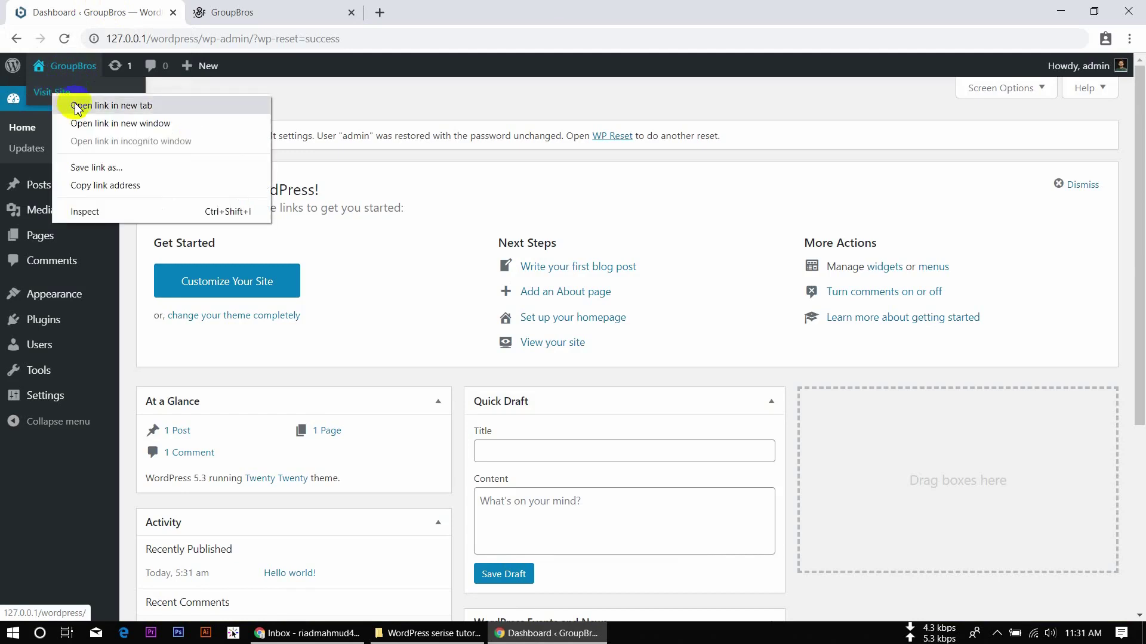
{"action": "left_click", "coordinate": [76, 107]}
{"action": "scroll", "coordinate": [564, 389], "scroll_direction": "down", "scroll_amount": 9}
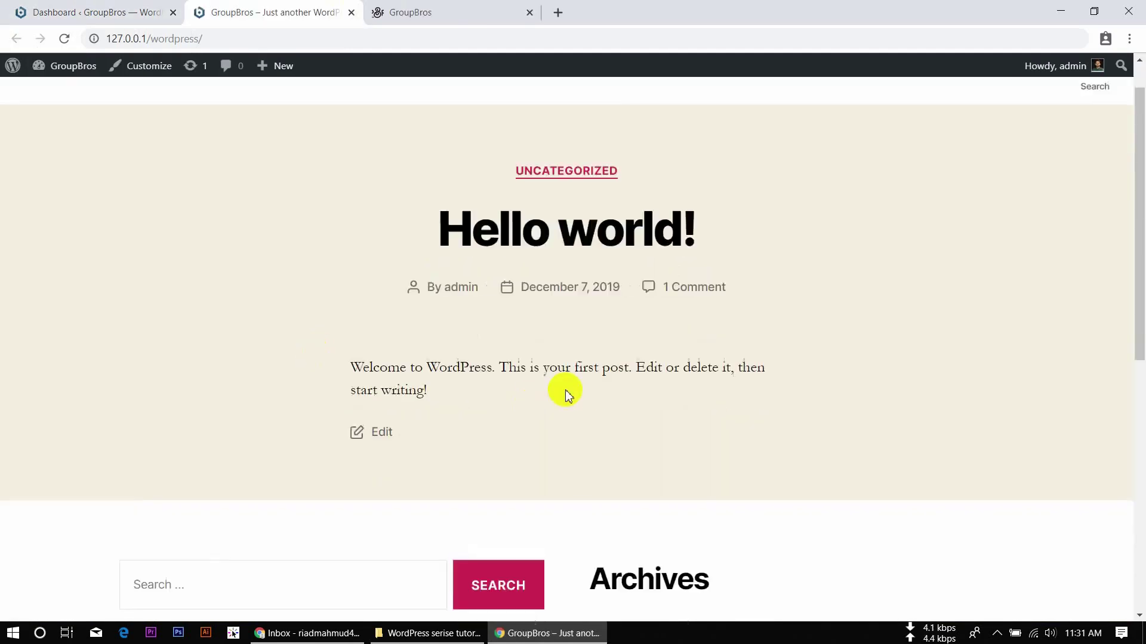
{"action": "scroll", "coordinate": [564, 389], "scroll_direction": "up", "scroll_amount": 10}
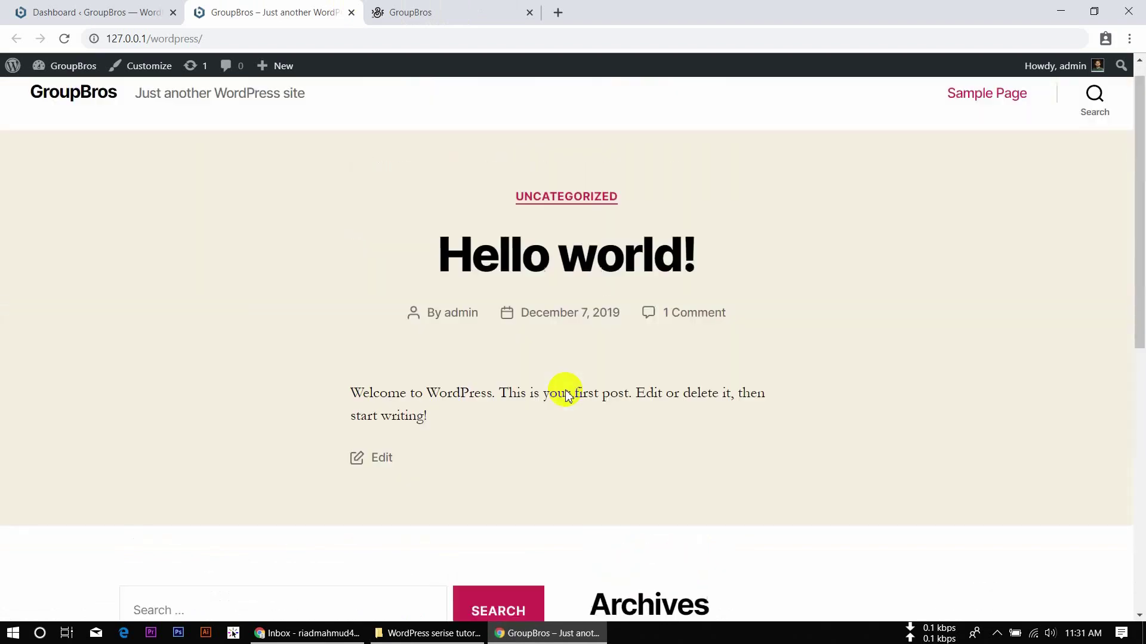
{"action": "left_click", "coordinate": [458, 8]}
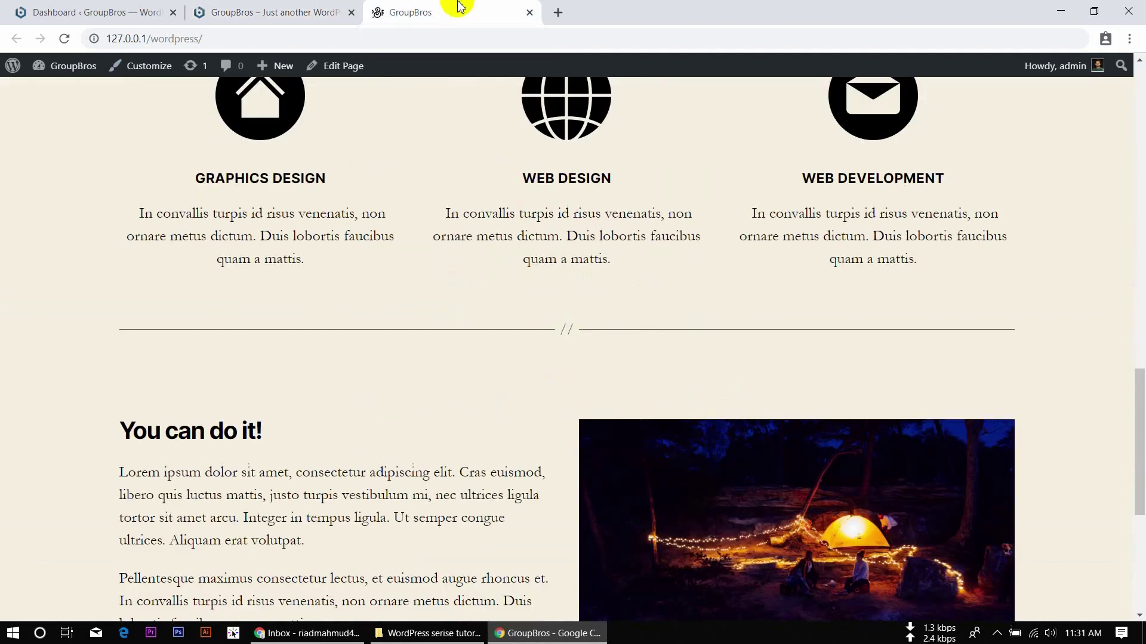
{"action": "left_click", "coordinate": [529, 12]}
{"action": "scroll", "coordinate": [263, 207], "scroll_direction": "down", "scroll_amount": 8}
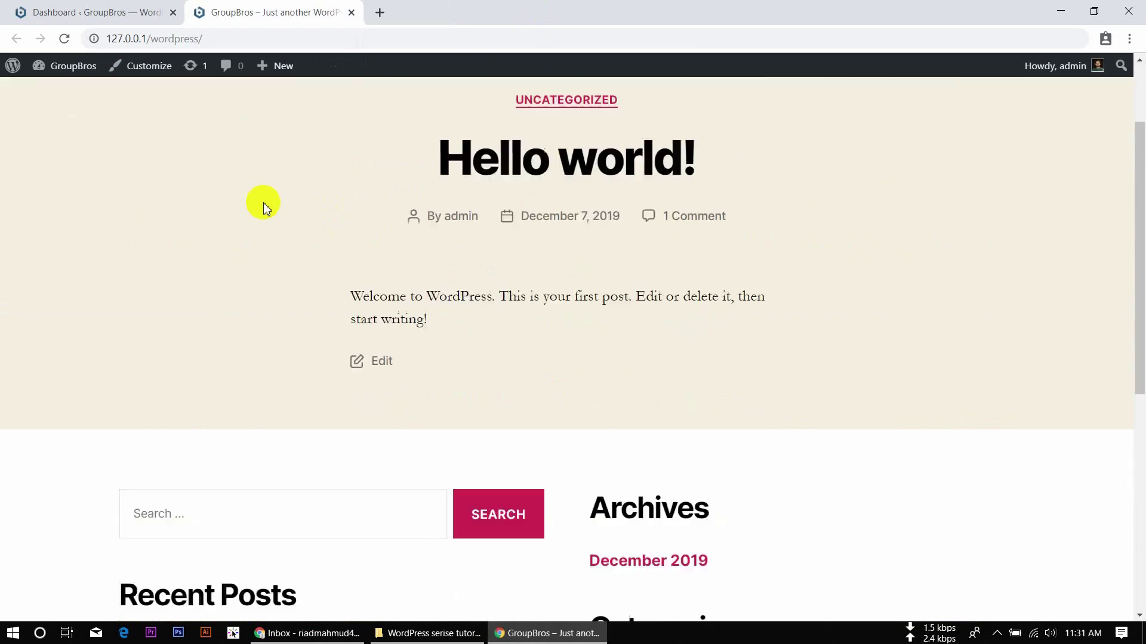
{"action": "scroll", "coordinate": [263, 207], "scroll_direction": "up", "scroll_amount": 10}
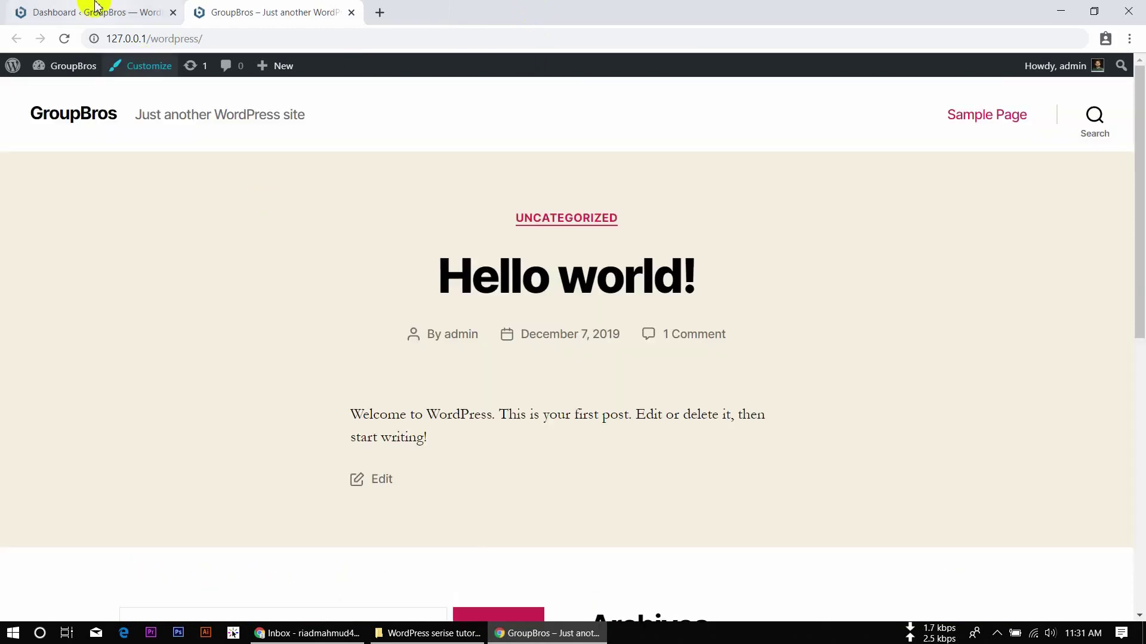
Back on the Dashboard tab, go to Plugins > Add New.
{"action": "left_click", "coordinate": [89, 10]}
{"action": "mouse_move", "coordinate": [44, 302]}
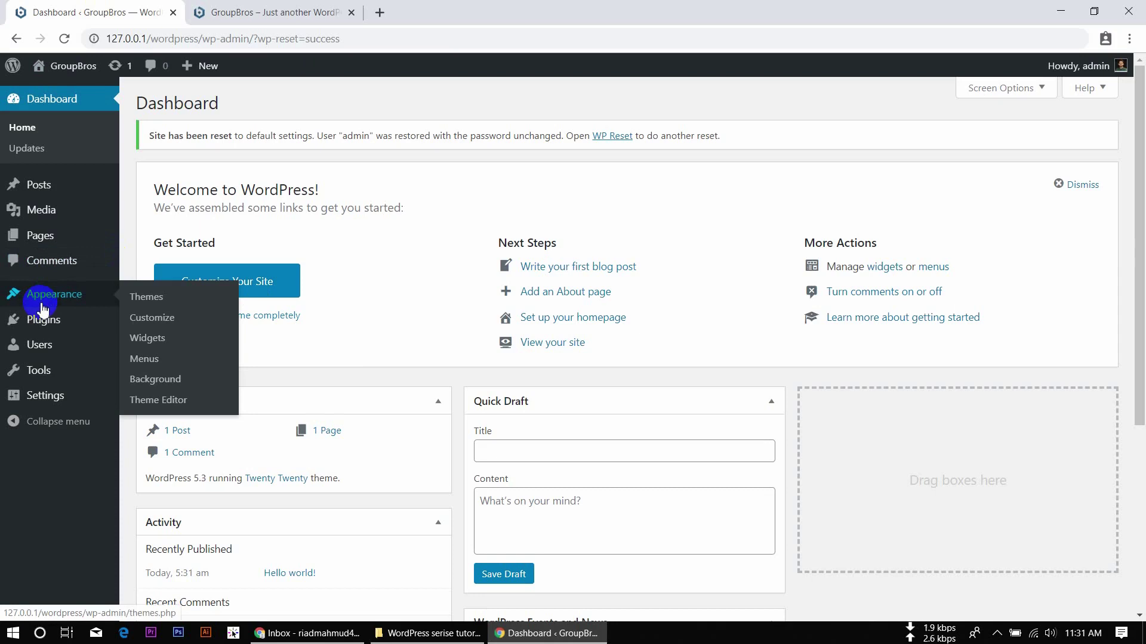
{"action": "mouse_move", "coordinate": [64, 336]}
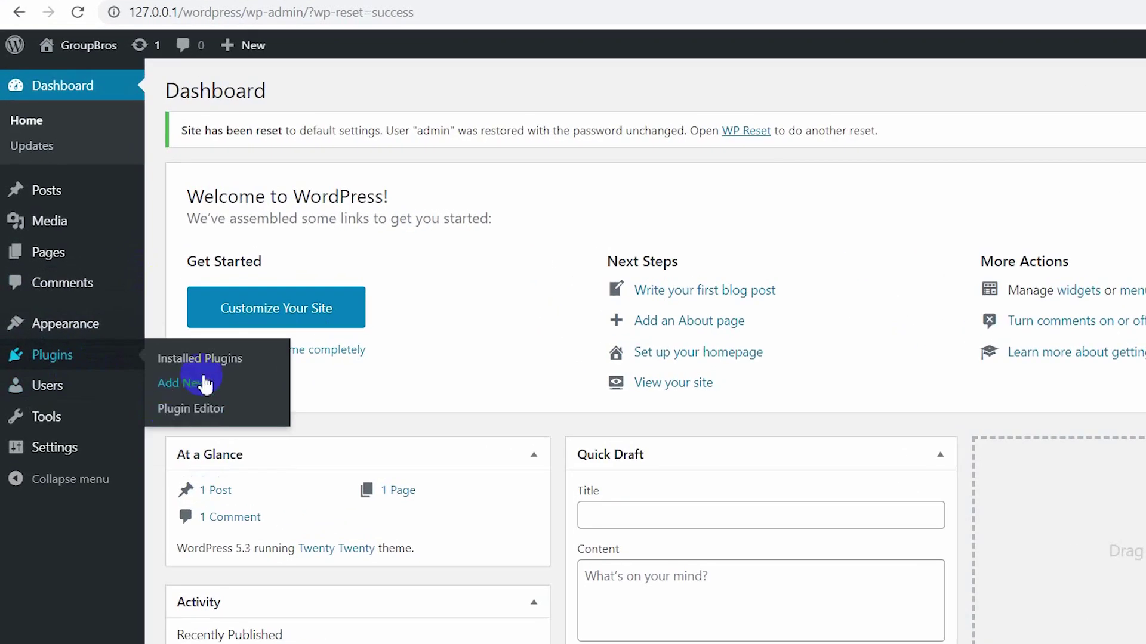
{"action": "left_click", "coordinate": [205, 382]}
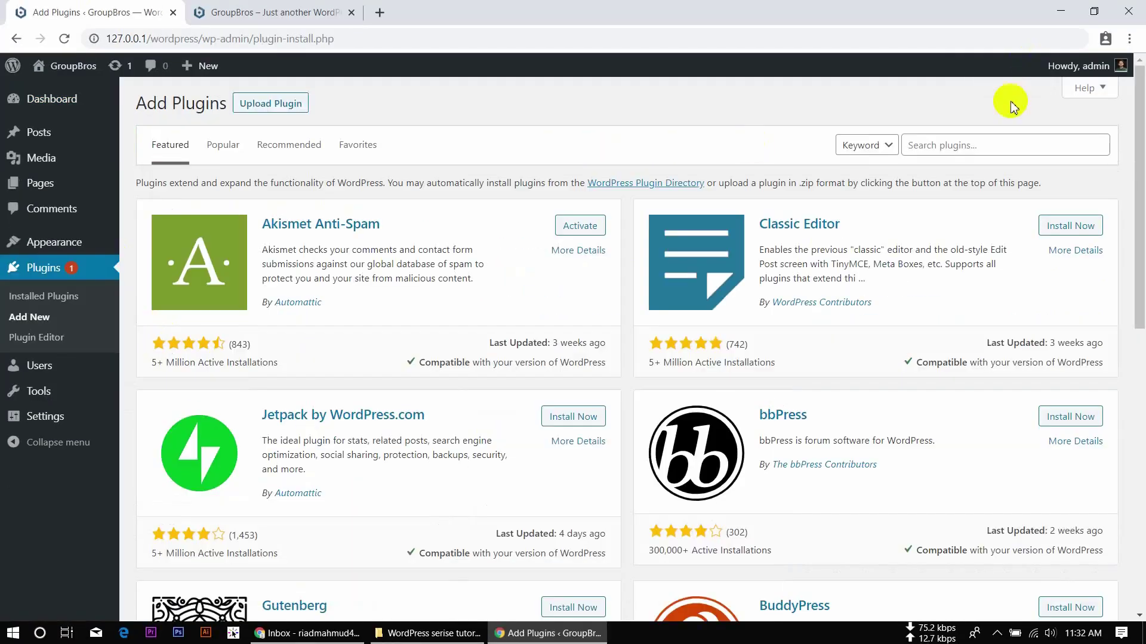
Search plugins for 'elementor' and install Elementor Page Builder.
{"action": "left_click", "coordinate": [952, 144]}
{"action": "type", "text": "elementor"}
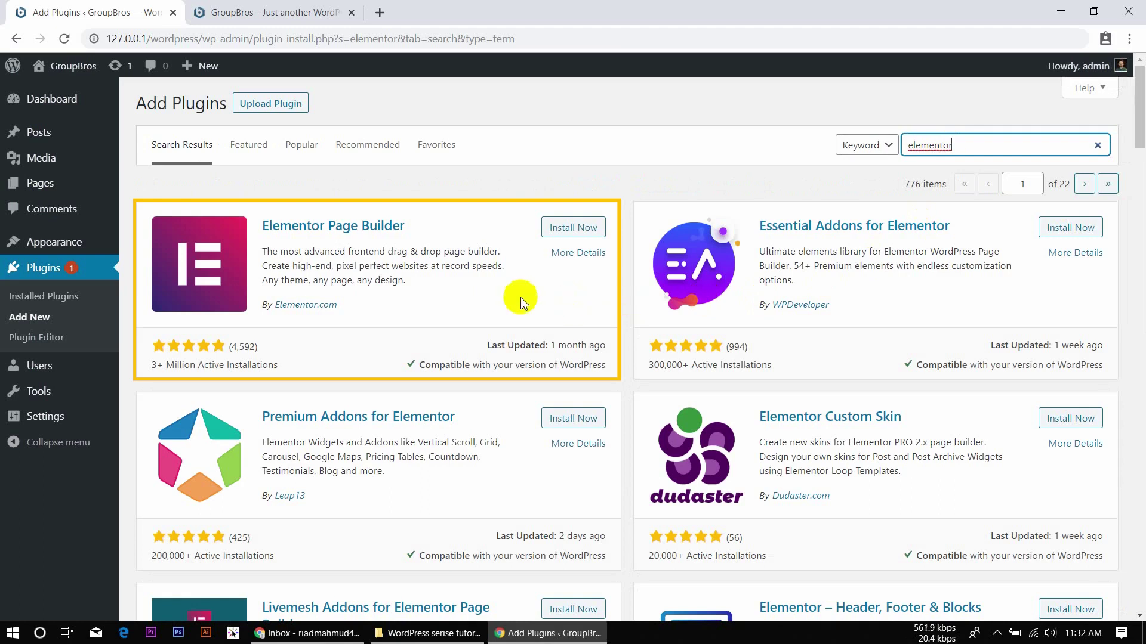
{"action": "left_click", "coordinate": [579, 231]}
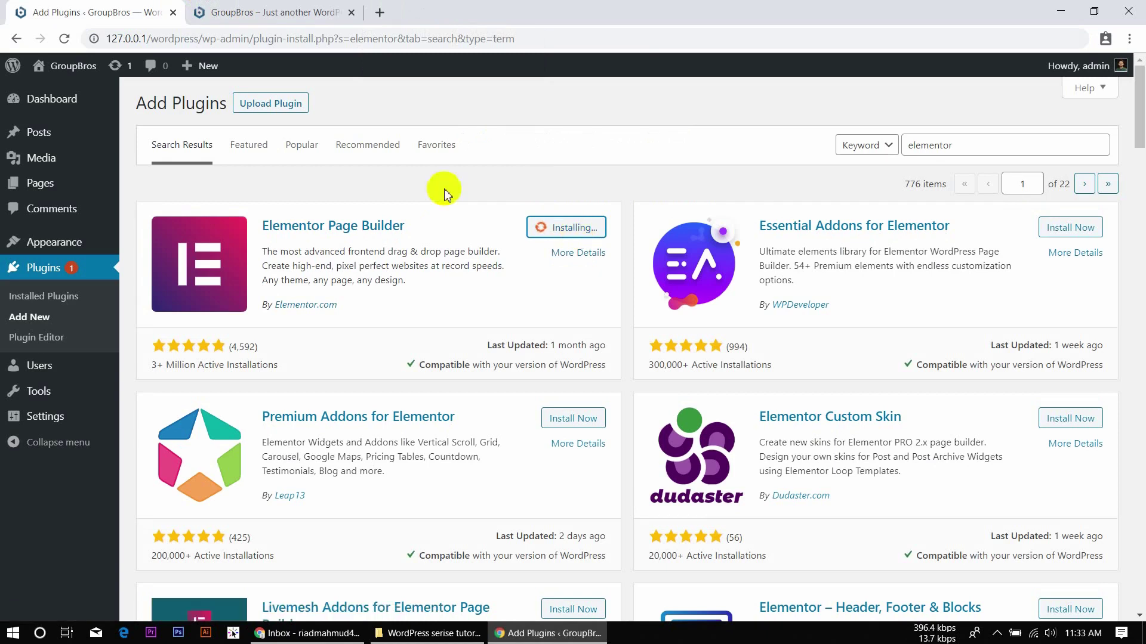
Open wordpress.org in a new browser tab.
{"action": "left_click", "coordinate": [381, 12]}
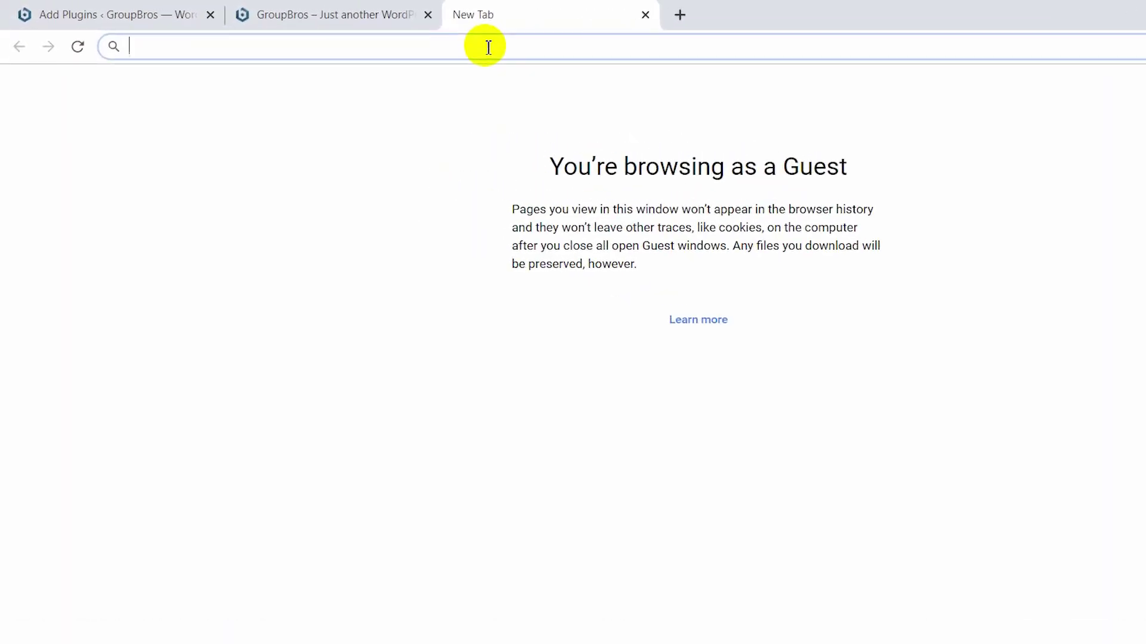
{"action": "type", "text": "wo"}
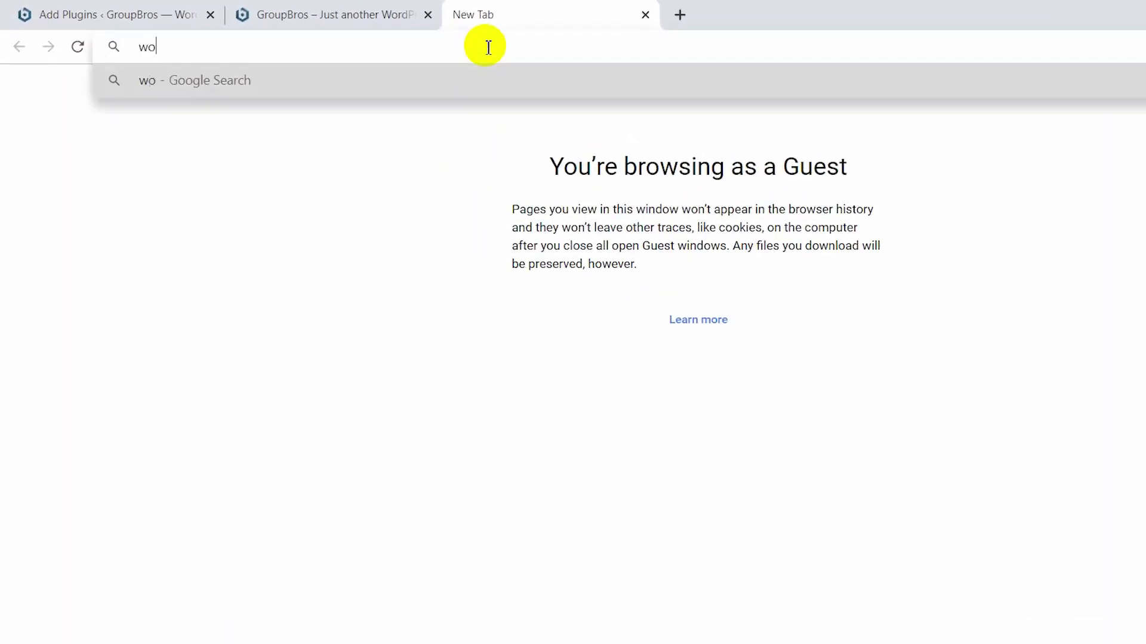
{"action": "type", "text": "rdpress.org"}
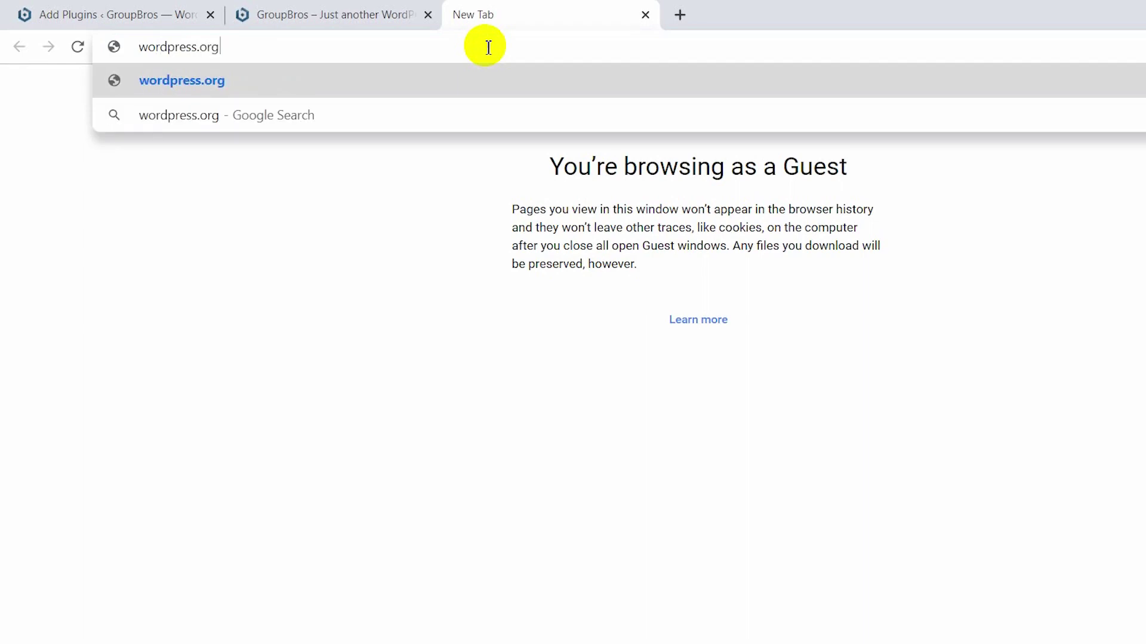
{"action": "key", "text": "Return"}
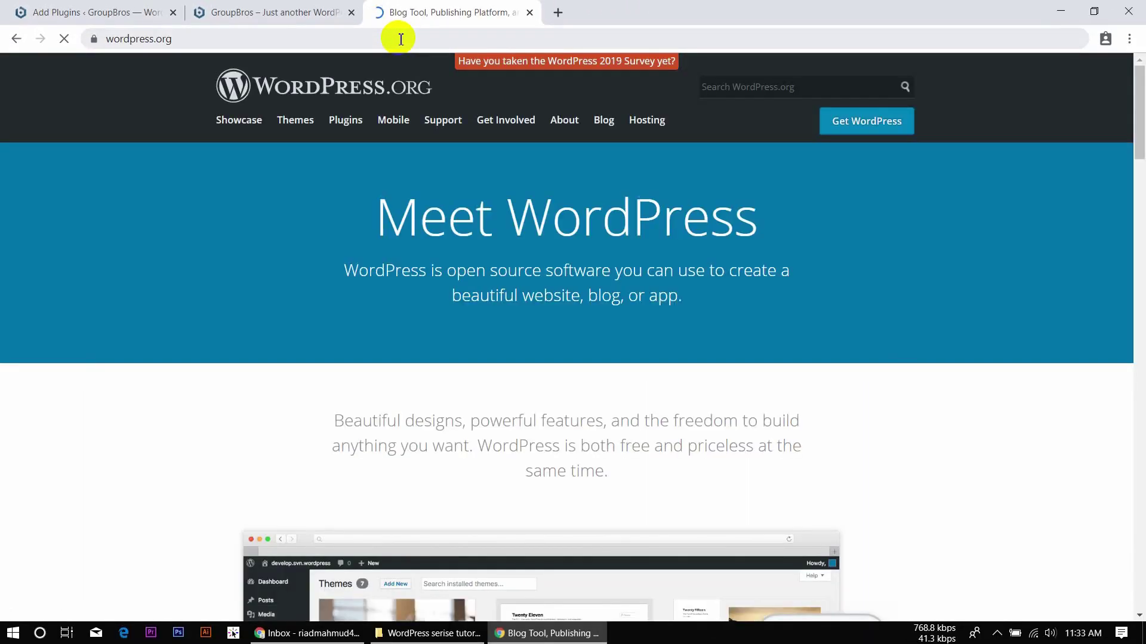
Search the WordPress.org plugin directory for 'elementor'.
{"action": "mouse_move", "coordinate": [443, 123]}
{"action": "left_click", "coordinate": [490, 167]}
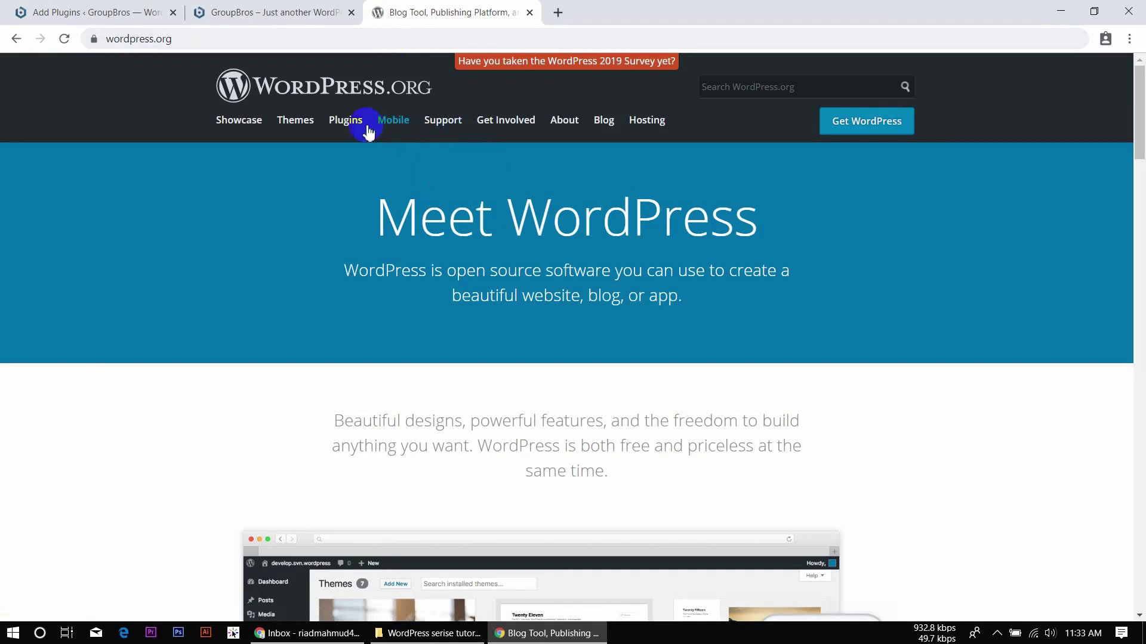
{"action": "left_click", "coordinate": [349, 131]}
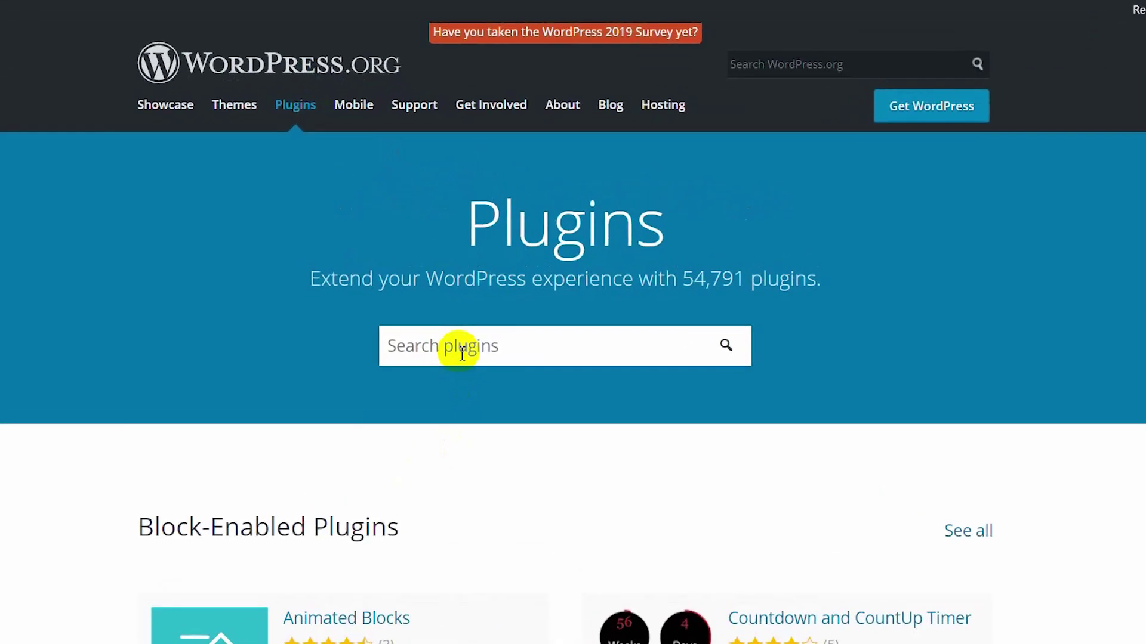
{"action": "left_click", "coordinate": [461, 353]}
{"action": "type", "text": "elementor"}
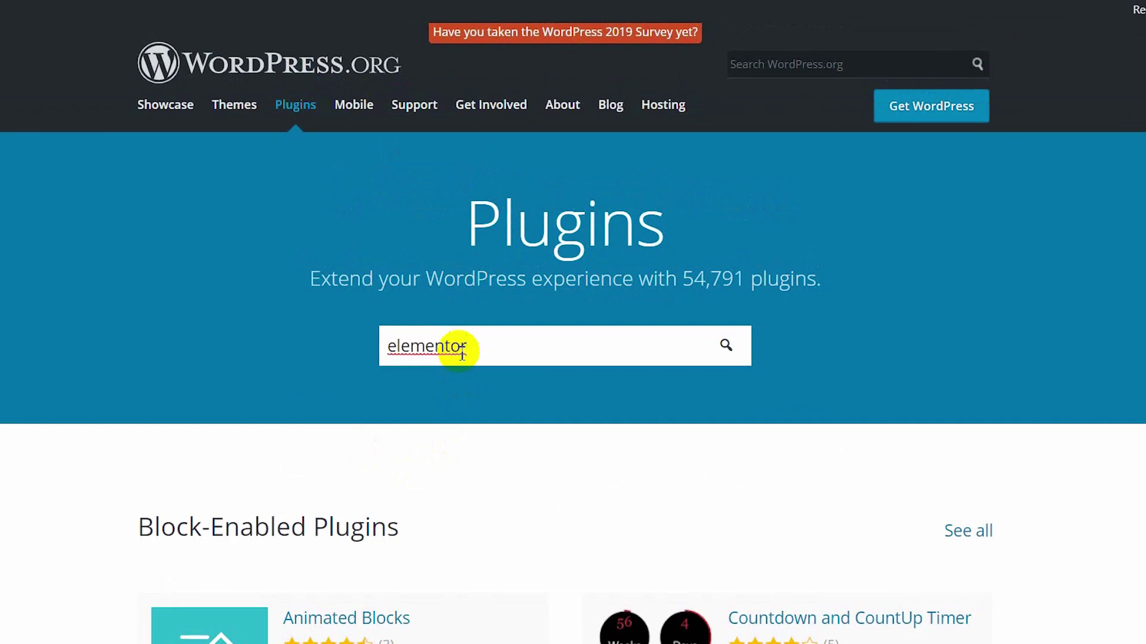
{"action": "key", "text": "Return"}
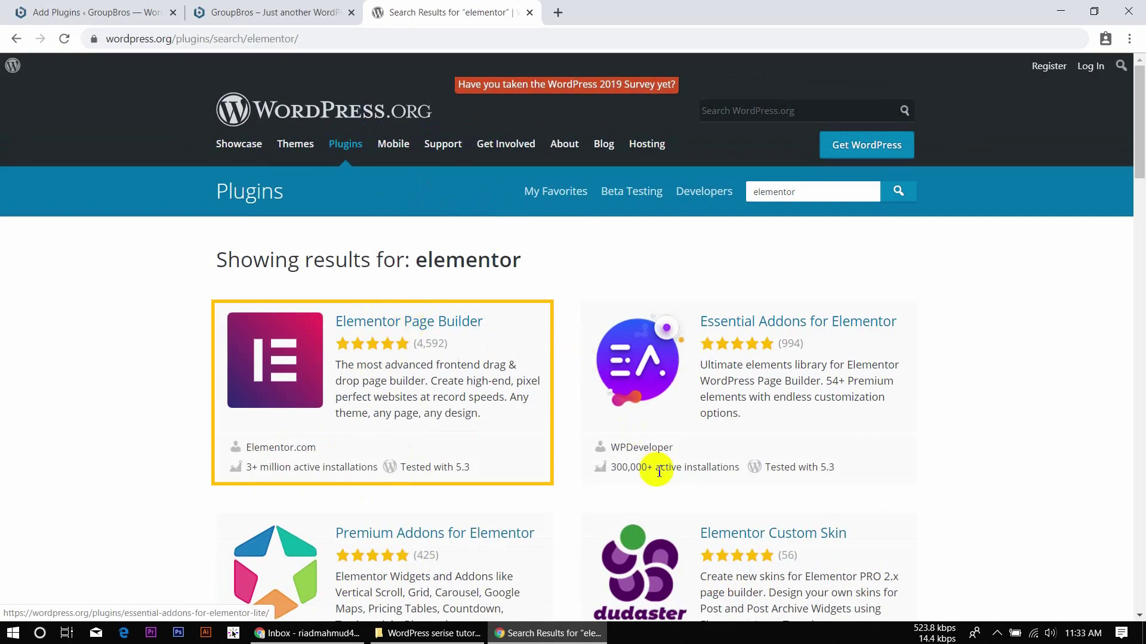
Open Elementor Page Builder's plugin page and download elementor.2.7.5.zip.
{"action": "scroll", "coordinate": [657, 468], "scroll_direction": "down", "scroll_amount": 3}
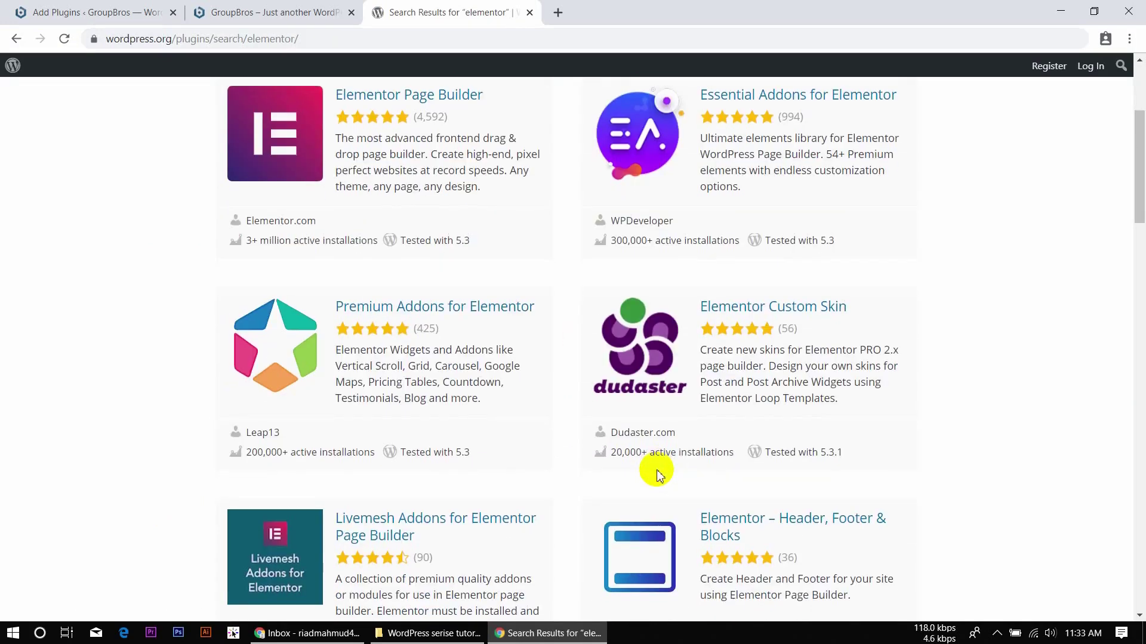
{"action": "scroll", "coordinate": [658, 473], "scroll_direction": "down", "scroll_amount": 3}
{"action": "scroll", "coordinate": [659, 471], "scroll_direction": "down", "scroll_amount": 3}
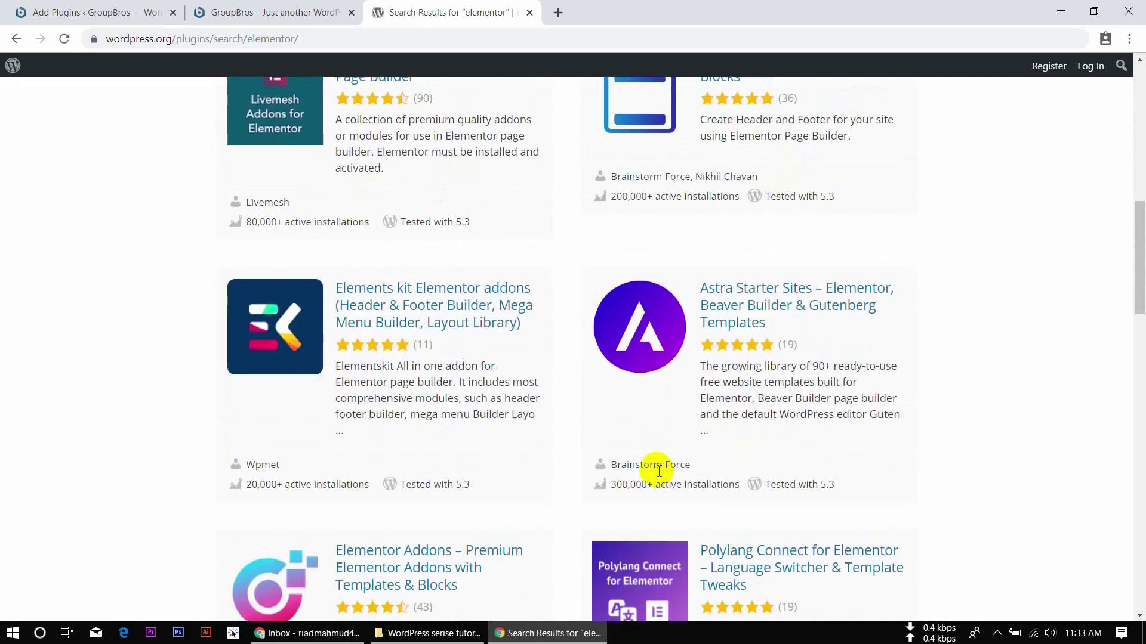
{"action": "scroll", "coordinate": [659, 472], "scroll_direction": "up", "scroll_amount": 10}
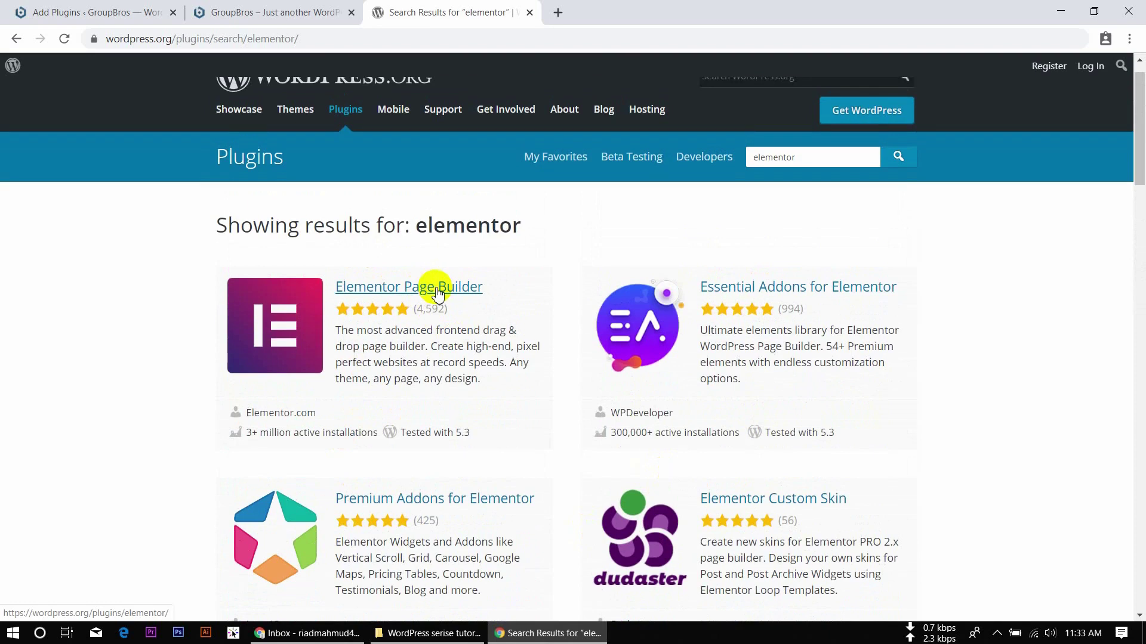
{"action": "left_click", "coordinate": [438, 293]}
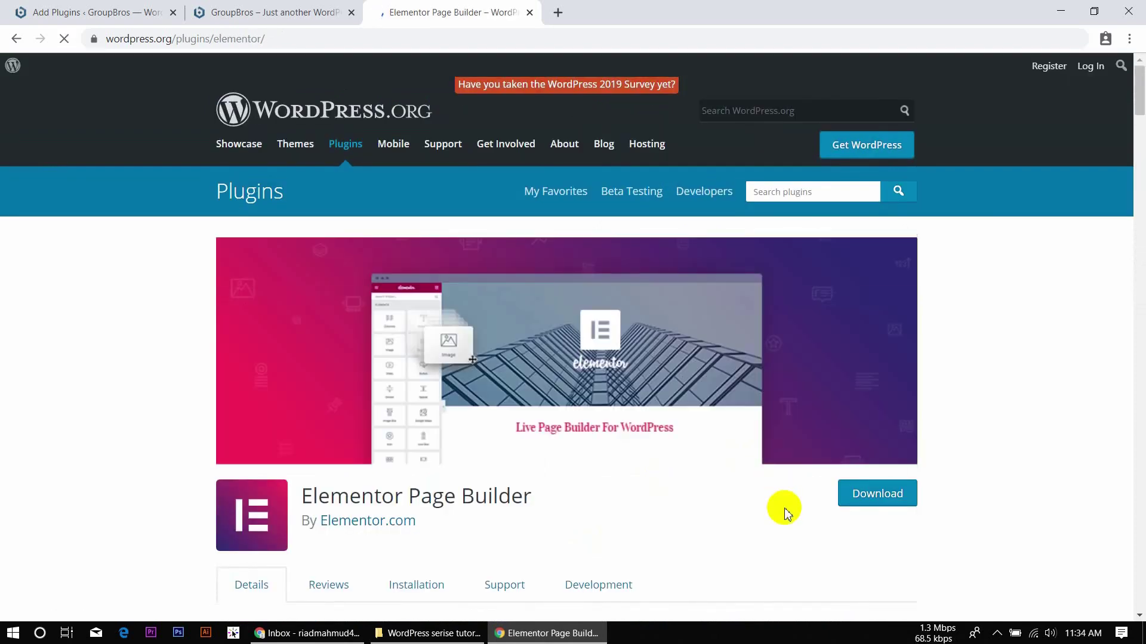
{"action": "scroll", "coordinate": [786, 511], "scroll_direction": "down", "scroll_amount": 4}
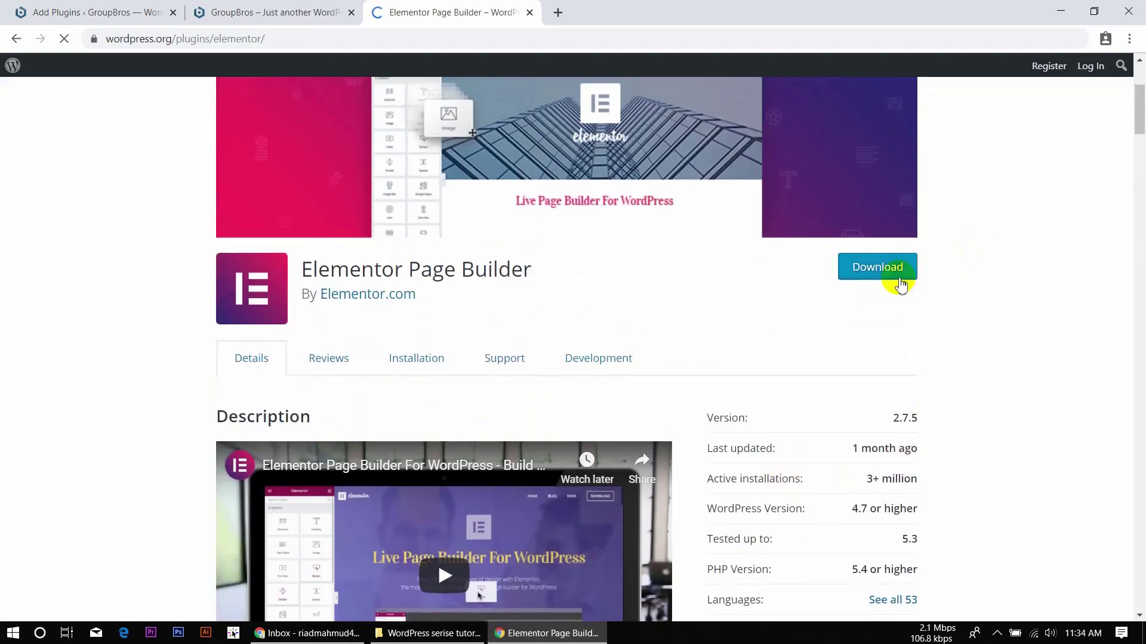
{"action": "left_click", "coordinate": [907, 281]}
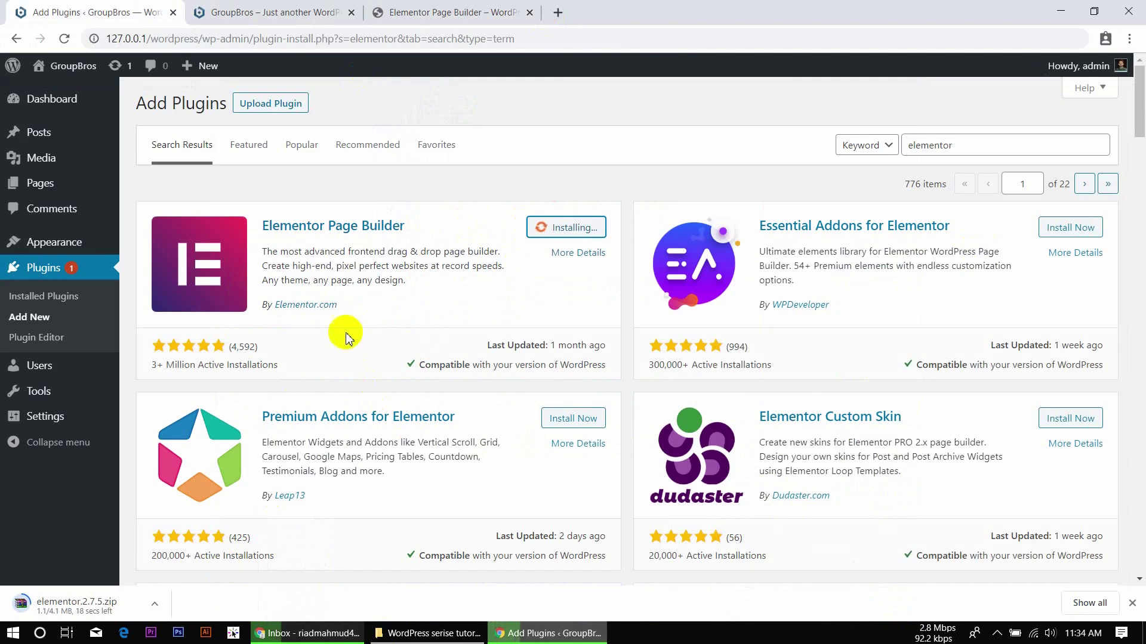
Go to Plugins > Add New, leaving the unfinished search, and show the Upload Plugin zip form.
{"action": "left_click", "coordinate": [30, 326]}
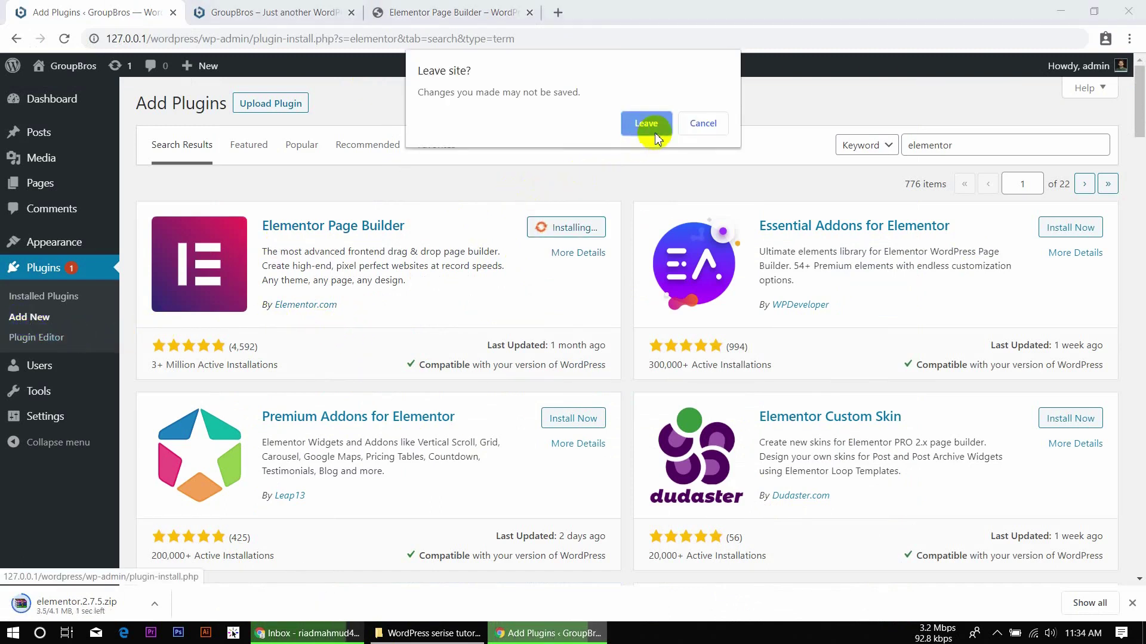
{"action": "left_click", "coordinate": [654, 130]}
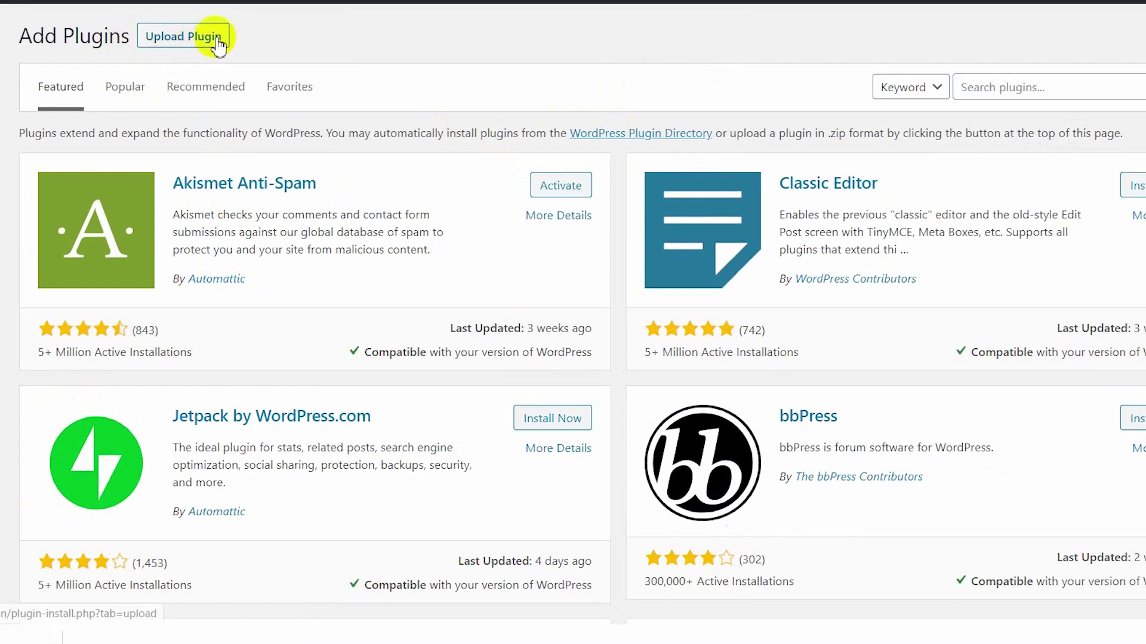
{"action": "left_click", "coordinate": [214, 37]}
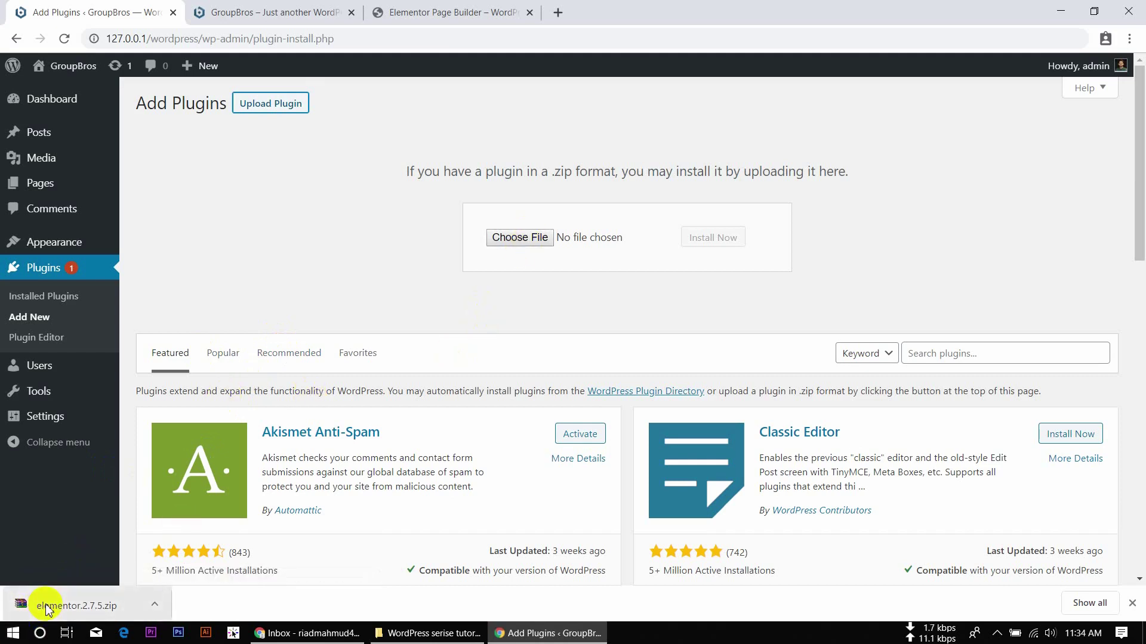
Attach elementor.2.7.5.zip to the upload form and install it.
{"action": "left_click_drag", "start_coordinate": [45, 604], "coordinate": [519, 238]}
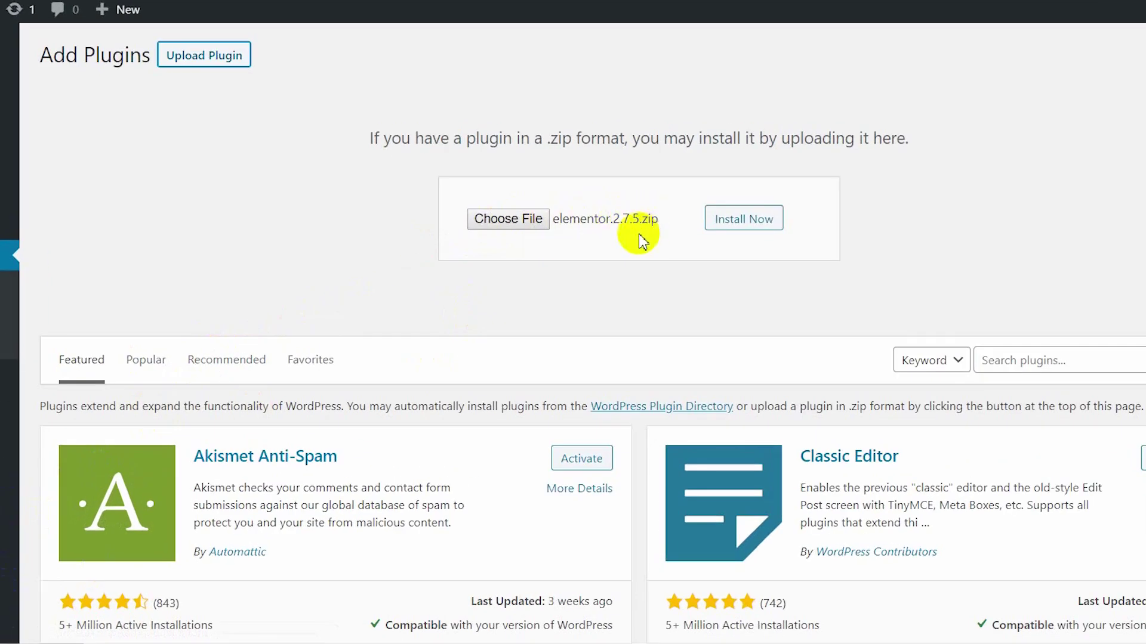
{"action": "left_click", "coordinate": [755, 226]}
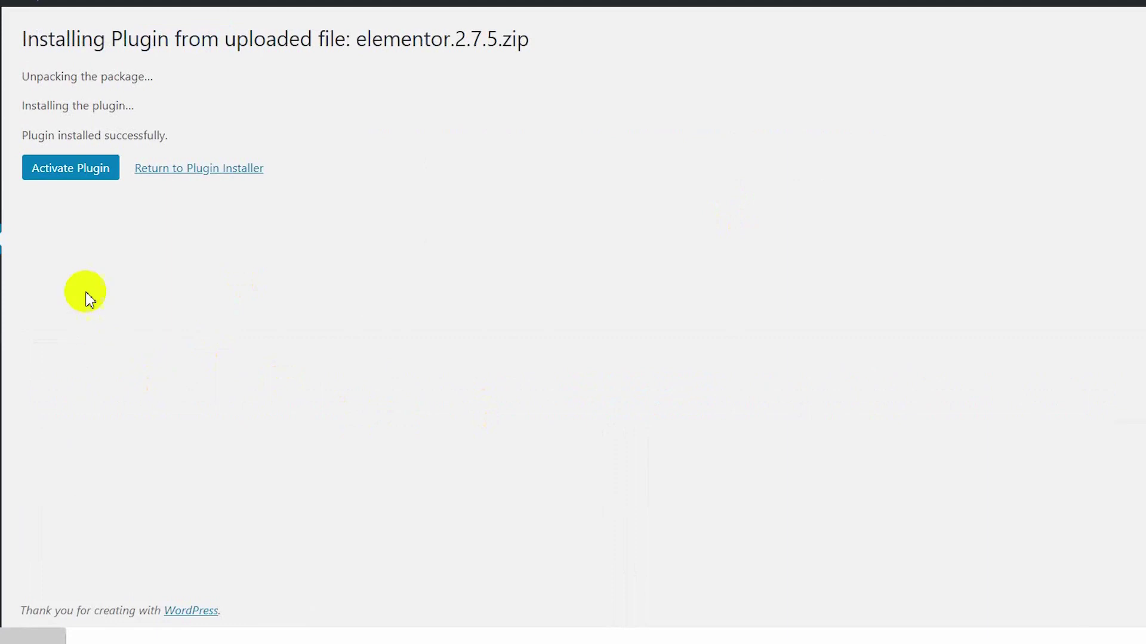
Activate Elementor and scroll through its Welcome to Elementor getting-started page.
{"action": "left_click", "coordinate": [69, 173]}
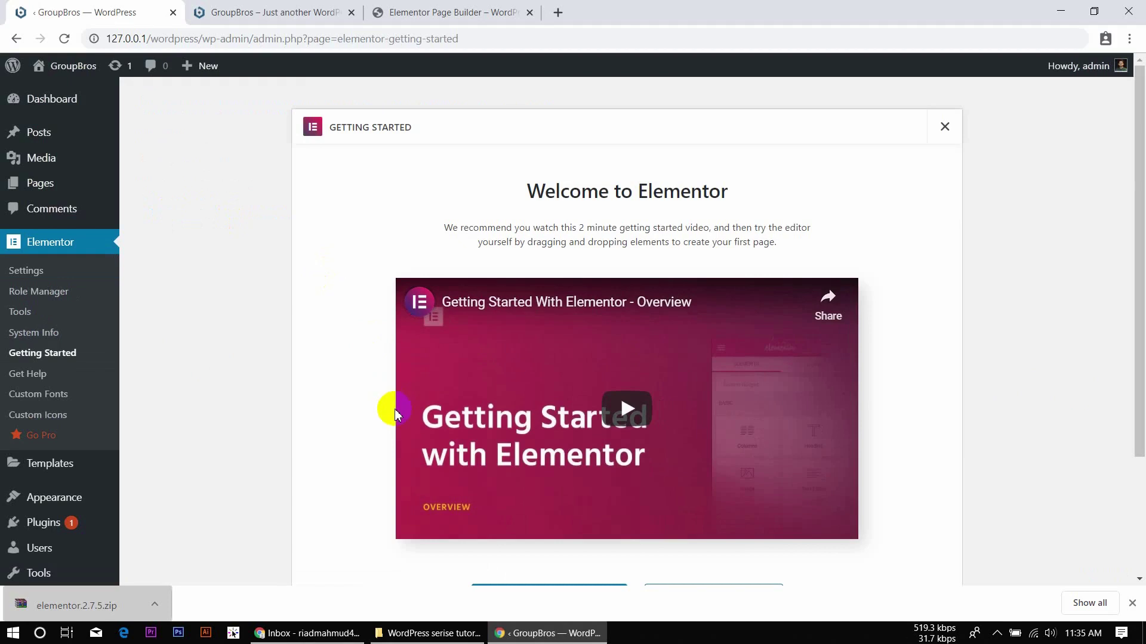
{"action": "scroll", "coordinate": [394, 412], "scroll_direction": "down", "scroll_amount": 3}
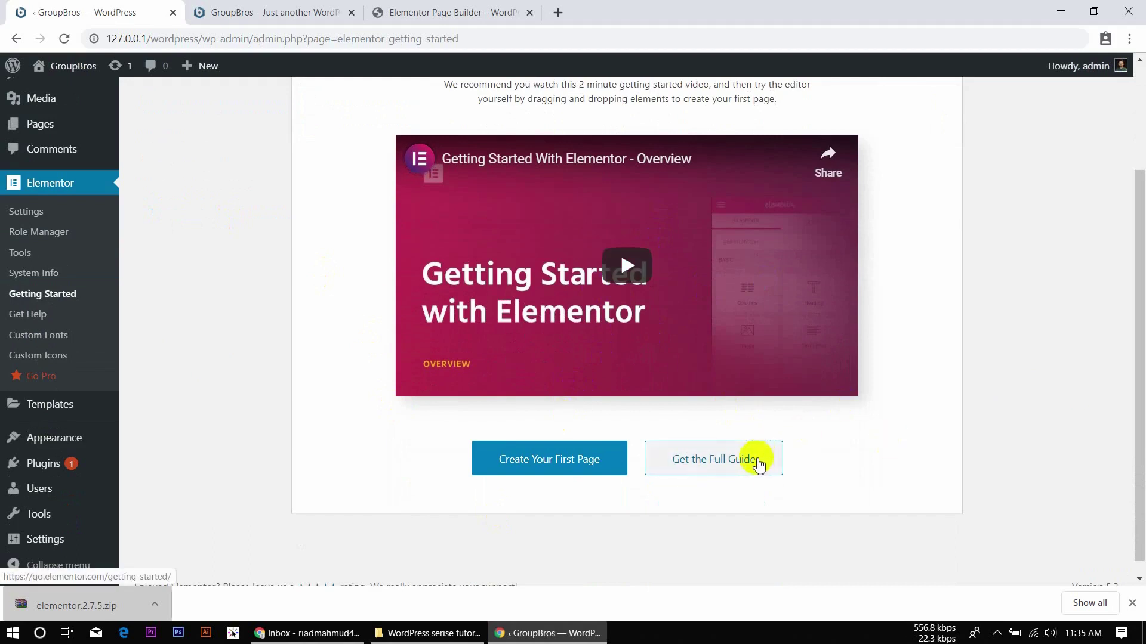
{"action": "scroll", "coordinate": [530, 225], "scroll_direction": "down", "scroll_amount": 1}
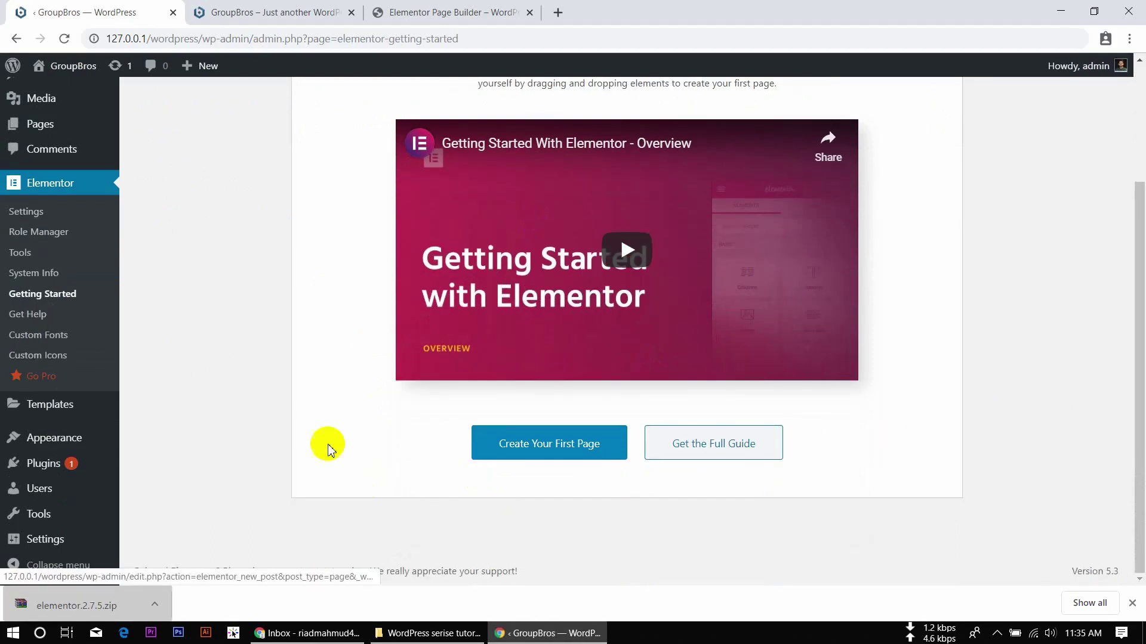